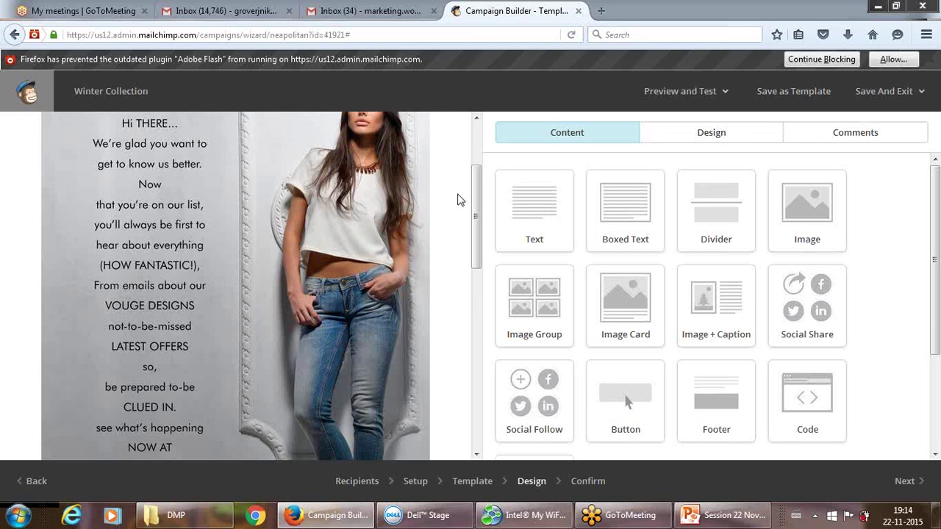
Delete the preview-text block at the top of the email.
drag(474, 191, 476, 139)
mouse_move(425, 138)
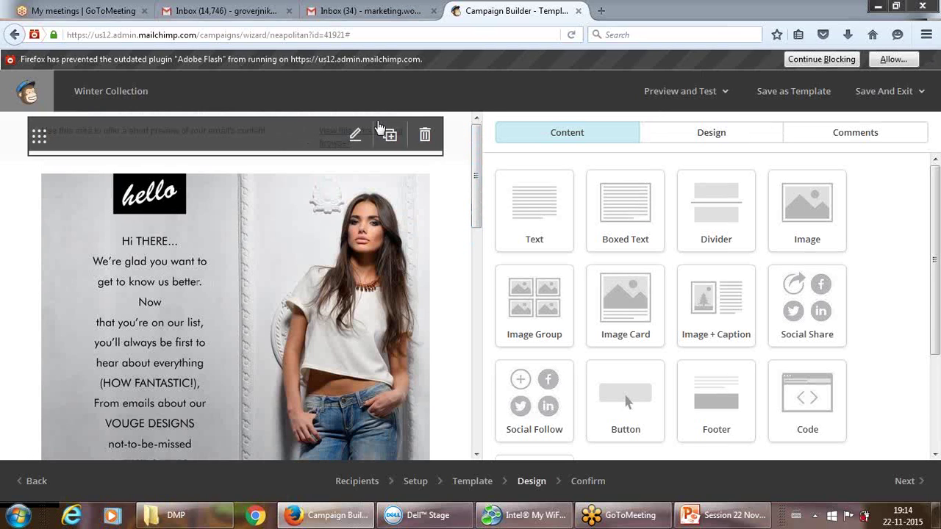
click(425, 137)
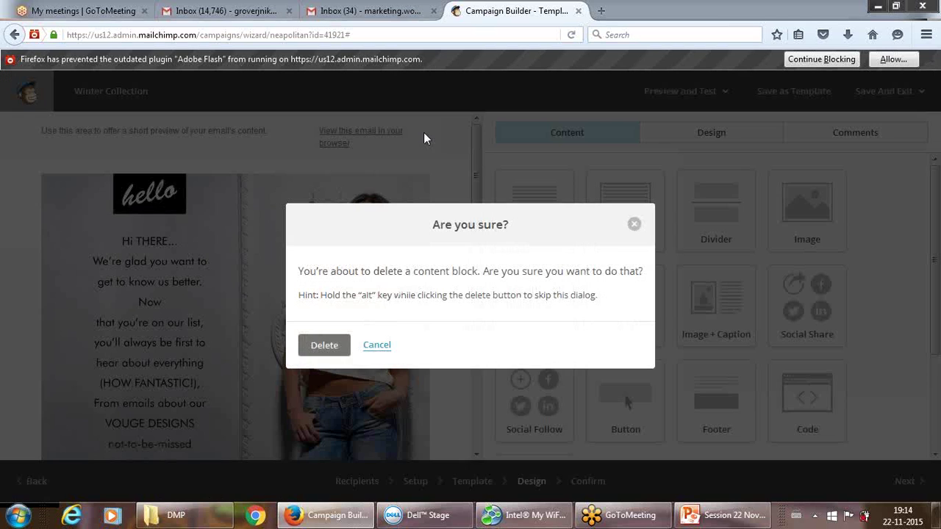
click(324, 346)
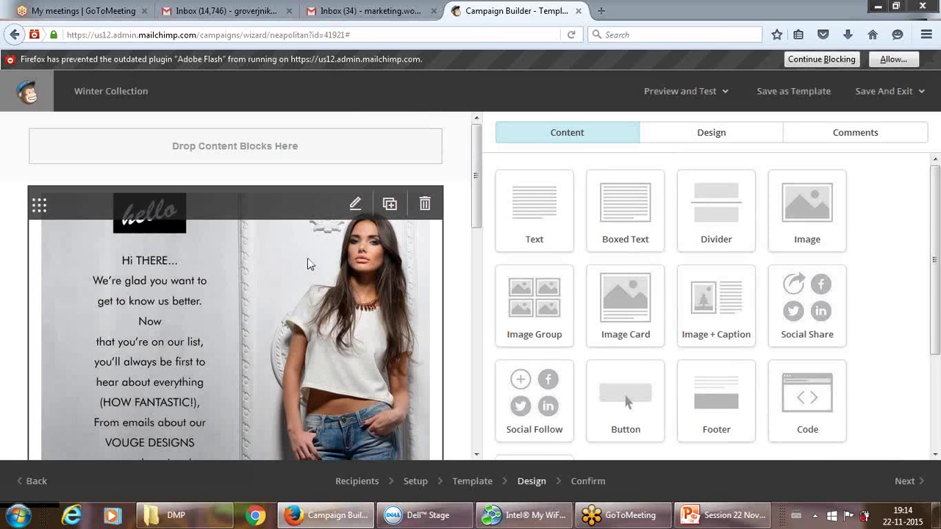
Delete the 'It's time to design your email.' instructions text block.
drag(476, 180, 425, 352)
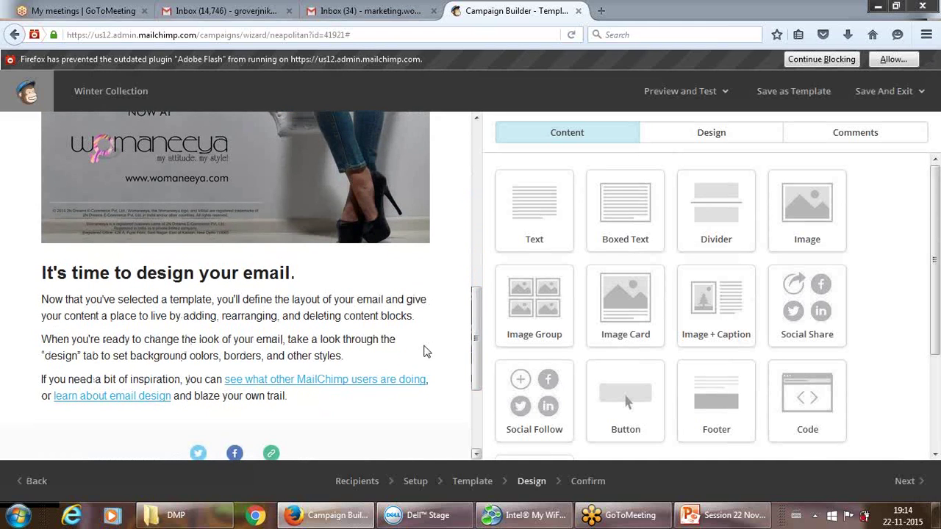
mouse_move(425, 353)
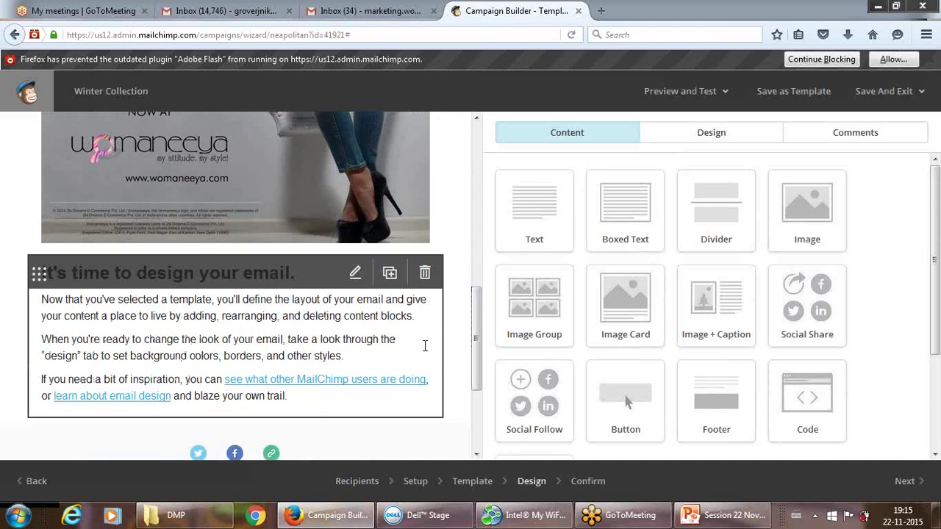
click(43, 297)
double_click(51, 300)
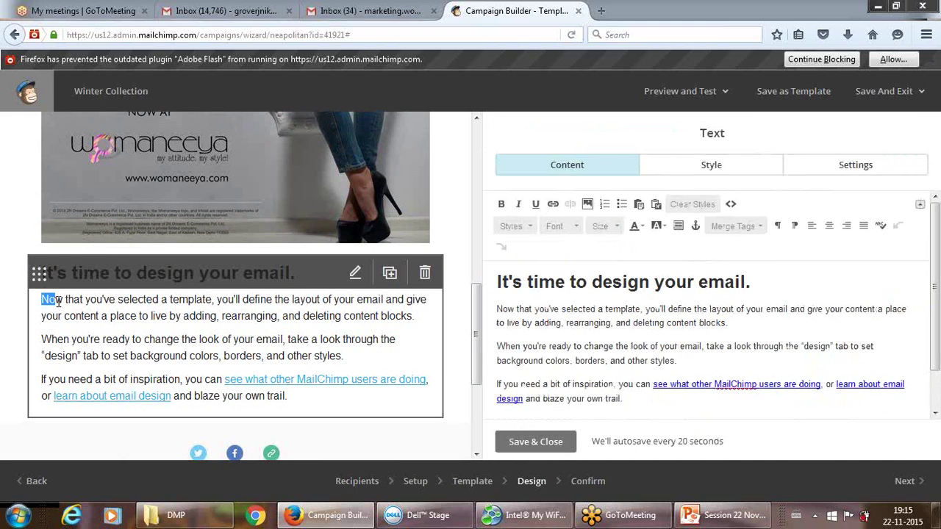
key(ctrl+a)
drag(157, 431, 294, 405)
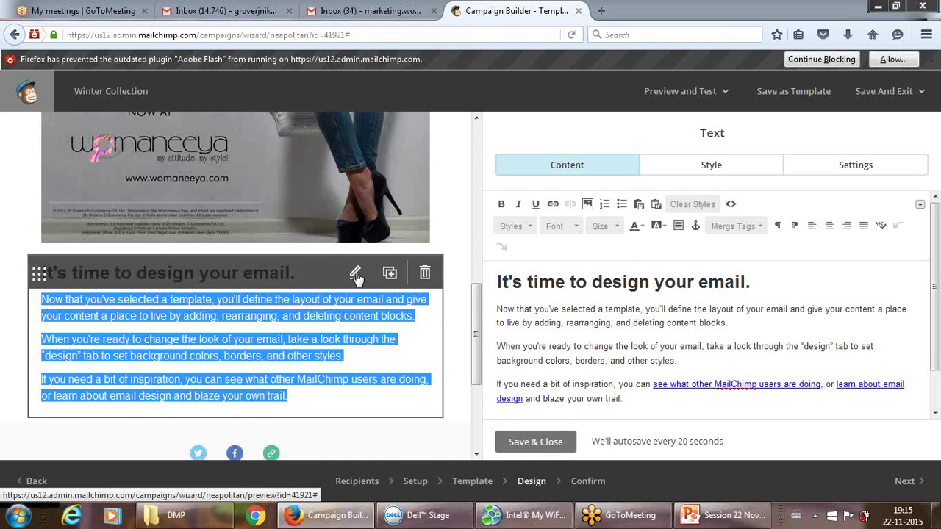
click(425, 274)
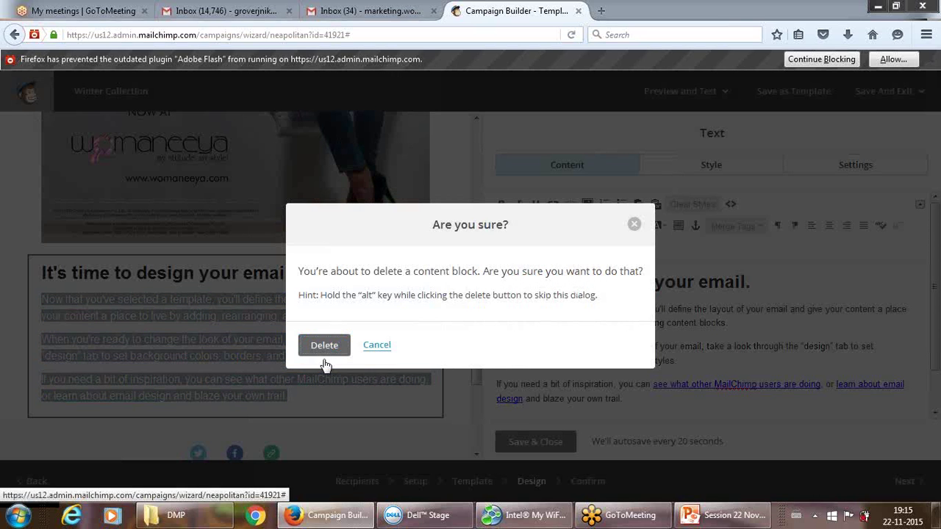
click(324, 345)
drag(474, 303, 478, 116)
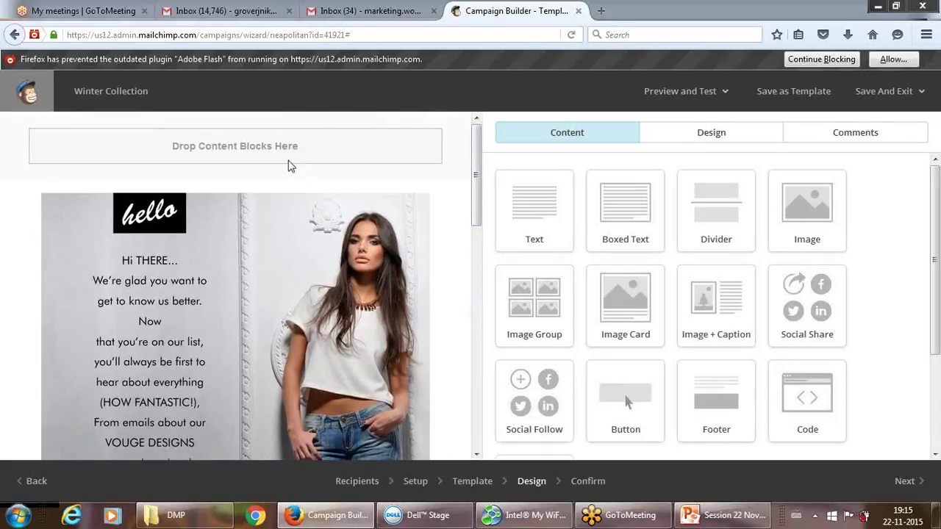
Drag a Text block into the email and position it just above the hello image.
double_click(251, 151)
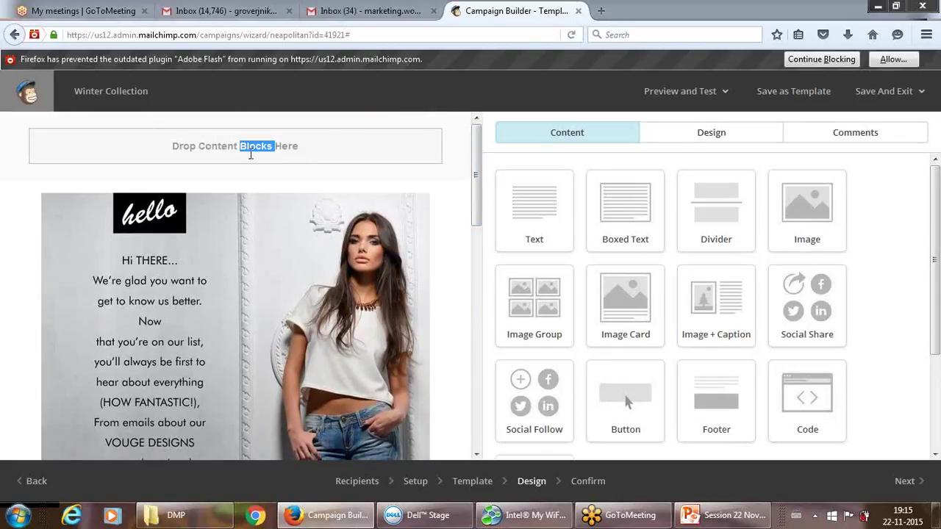
click(235, 150)
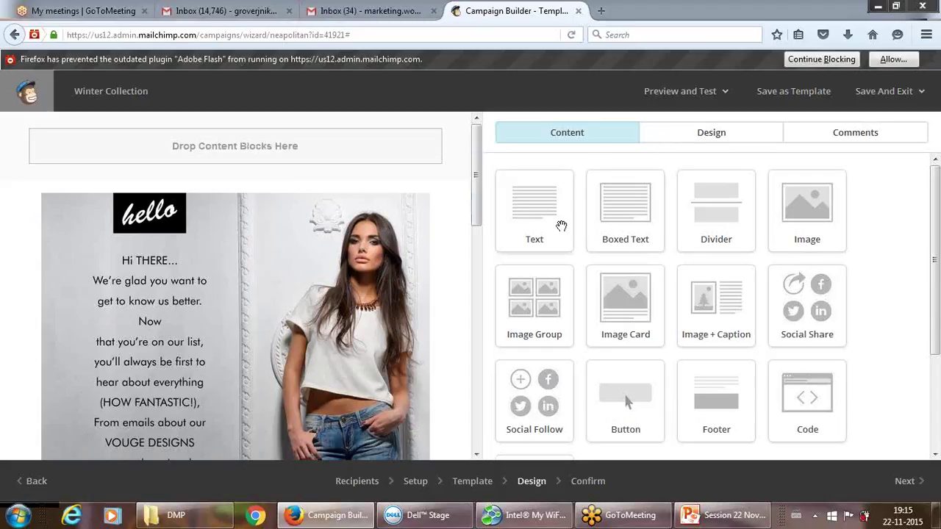
drag(545, 217, 351, 156)
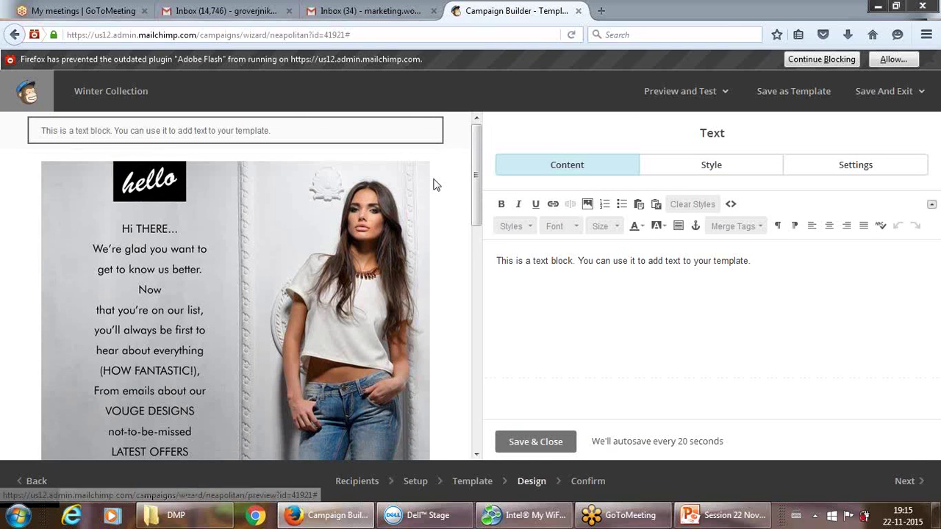
mouse_move(310, 126)
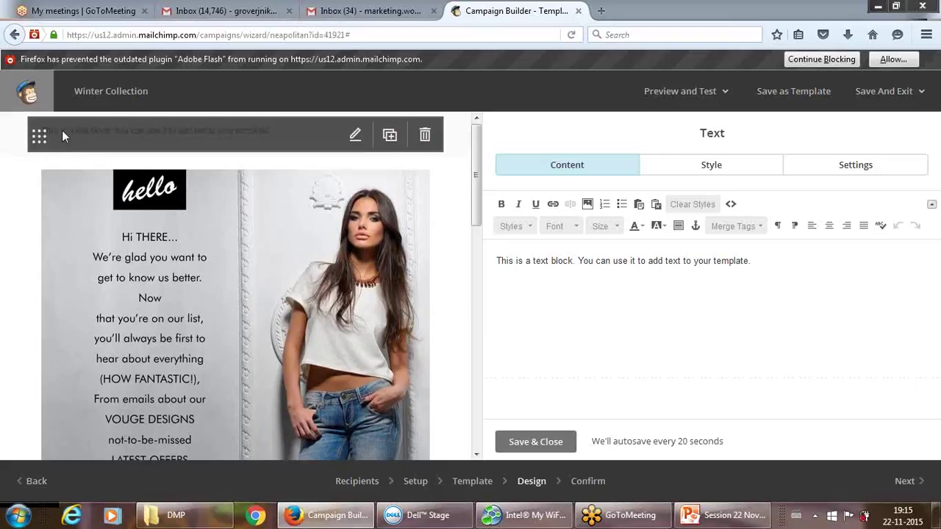
drag(38, 137, 87, 131)
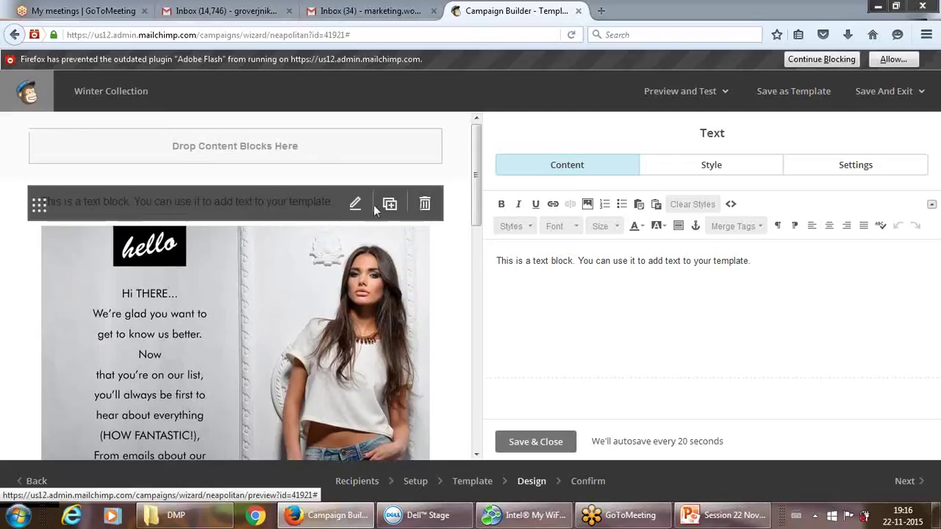
Replace the placeholder text with 'Womaneeya launches winter collection!'.
click(546, 263)
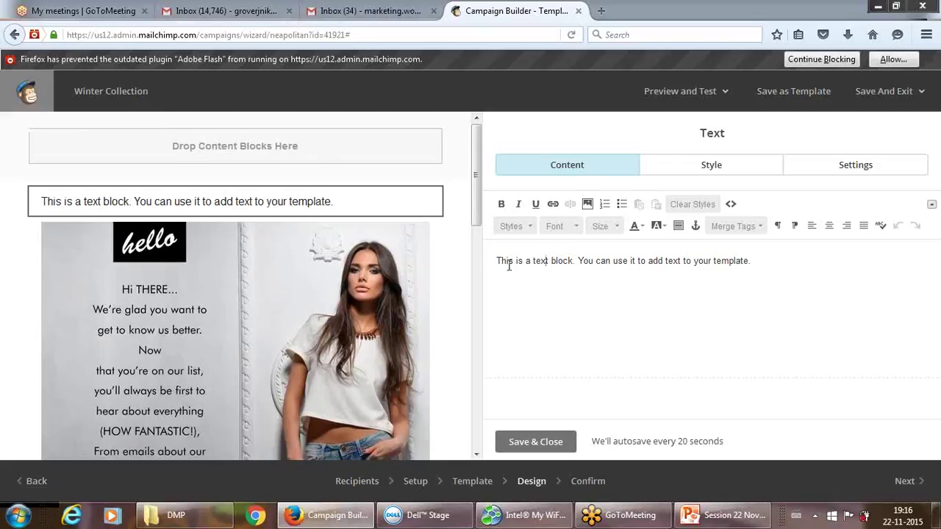
drag(497, 261, 840, 324)
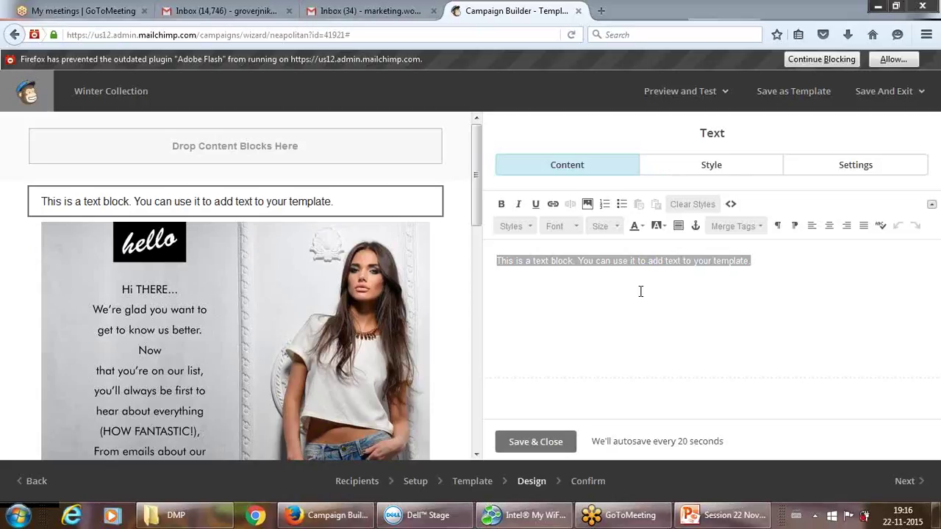
click(751, 262)
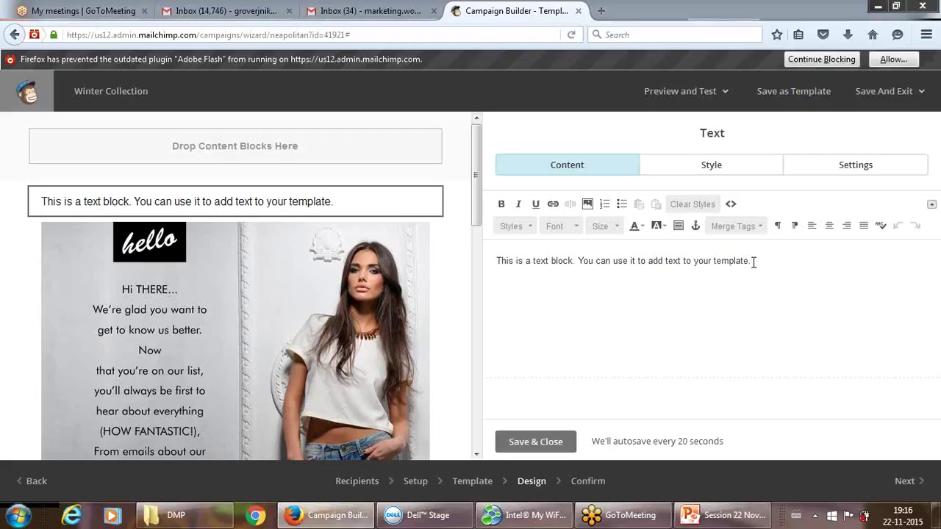
key(BackSpace)
key(BackSpace)
key(BackSpace)
key(BackSpace)
key(BackSpace)
key(BackSpace)
key(BackSpace)
key(BackSpace)
key(BackSpace)
key(BackSpace)
key(BackSpace)
key(BackSpace)
key(BackSpace)
key(BackSpace)
key(BackSpace)
key(BackSpace)
key(BackSpace)
key(BackSpace)
key(BackSpace)
key(BackSpace)
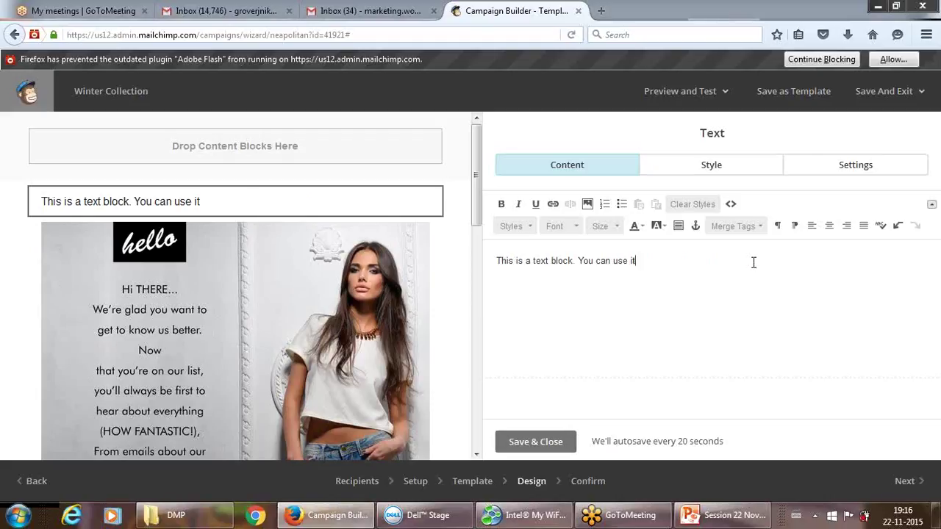
key(BackSpace)
key(BackSpace)
key(BackSpace)
key(BackSpace)
key(BackSpace)
key(BackSpace)
key(BackSpace)
key(BackSpace)
key(BackSpace)
key(BackSpace)
key(BackSpace)
key(BackSpace)
key(BackSpace)
key(BackSpace)
key(BackSpace)
key(BackSpace)
key(BackSpace)
key(BackSpace)
key(BackSpace)
key(BackSpace)
text(W)
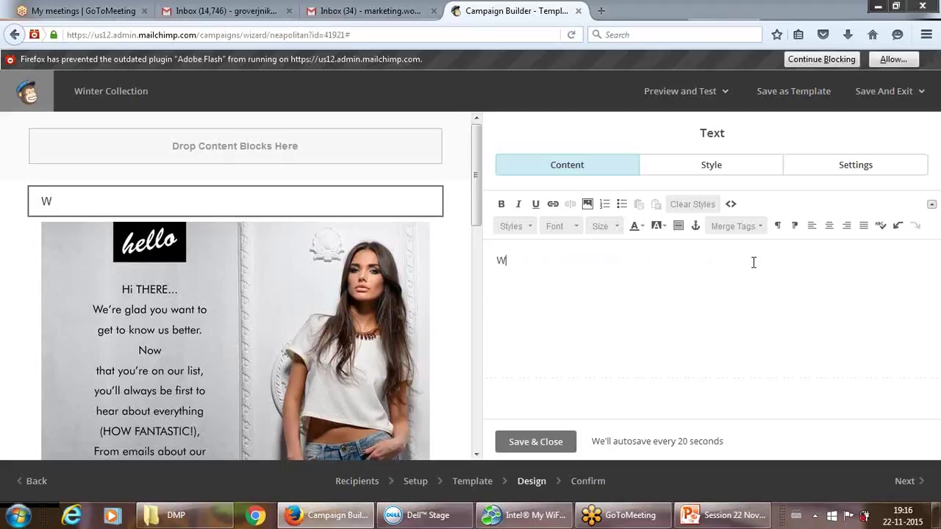
text(omaneeya )
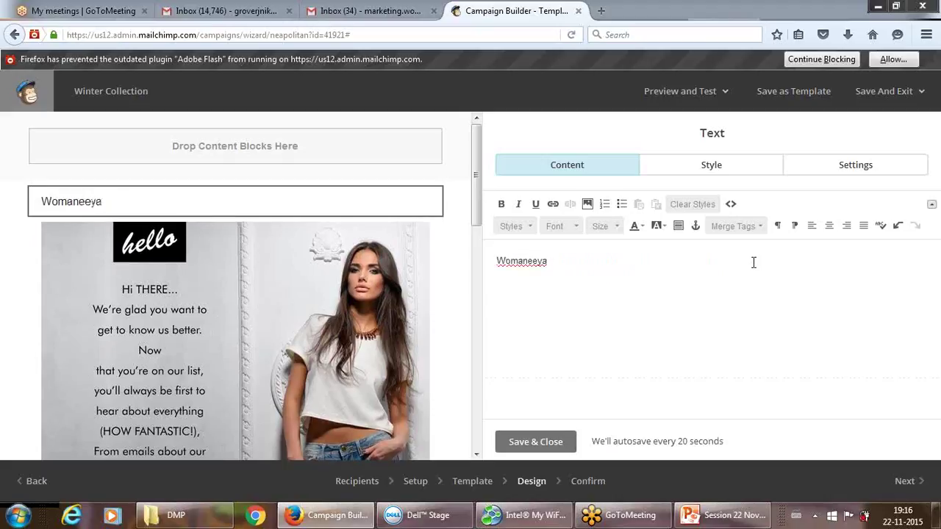
text(launches )
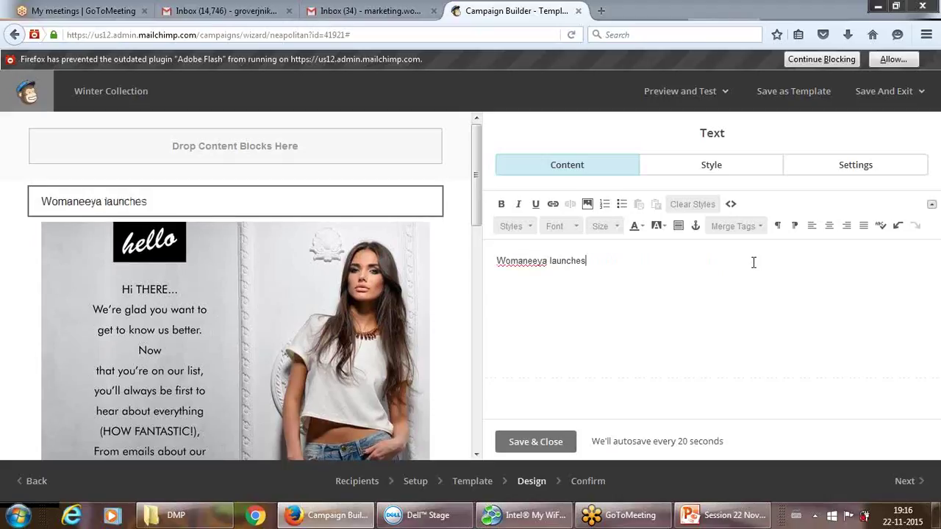
text(winter collectin)
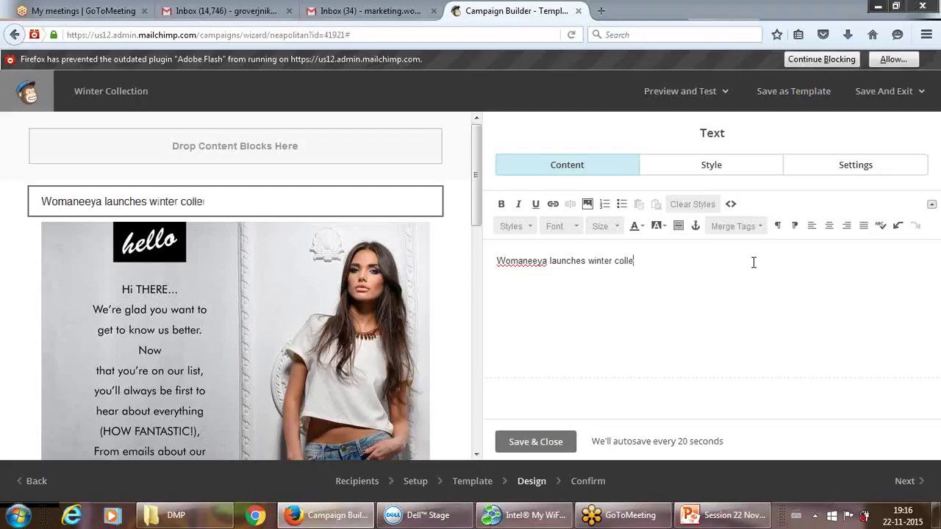
key(BackSpace)
key(BackSpace)
key(BackSpace)
text(ion.)
text(!)
Make the heading bold italic at size 24 and save the block.
drag(497, 261, 669, 268)
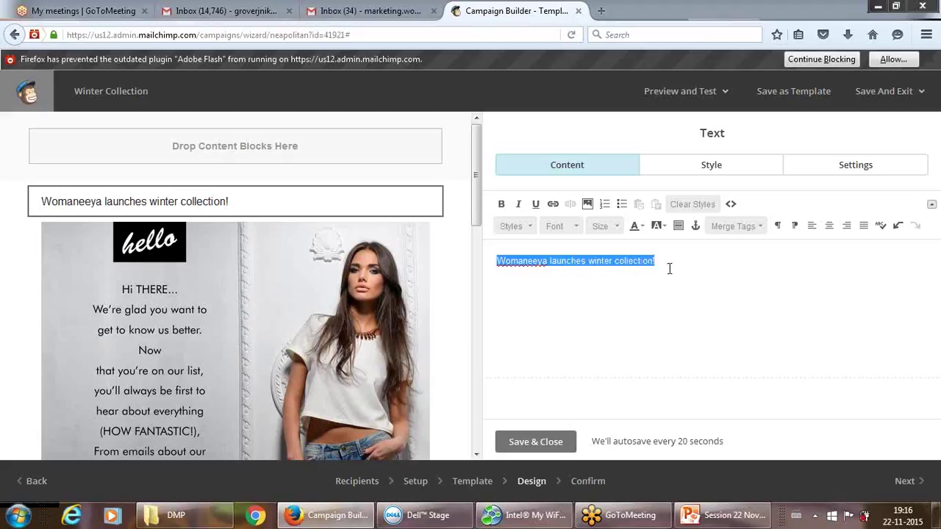
click(502, 204)
click(518, 204)
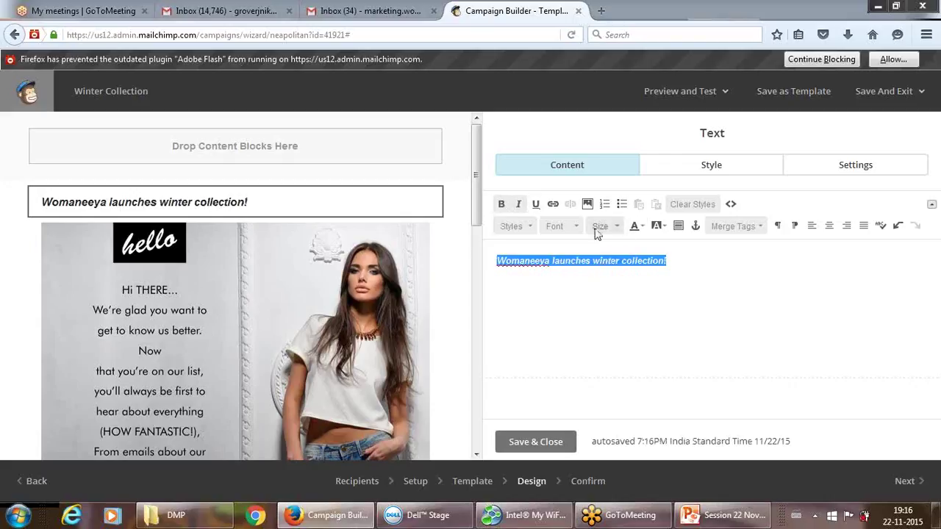
click(612, 227)
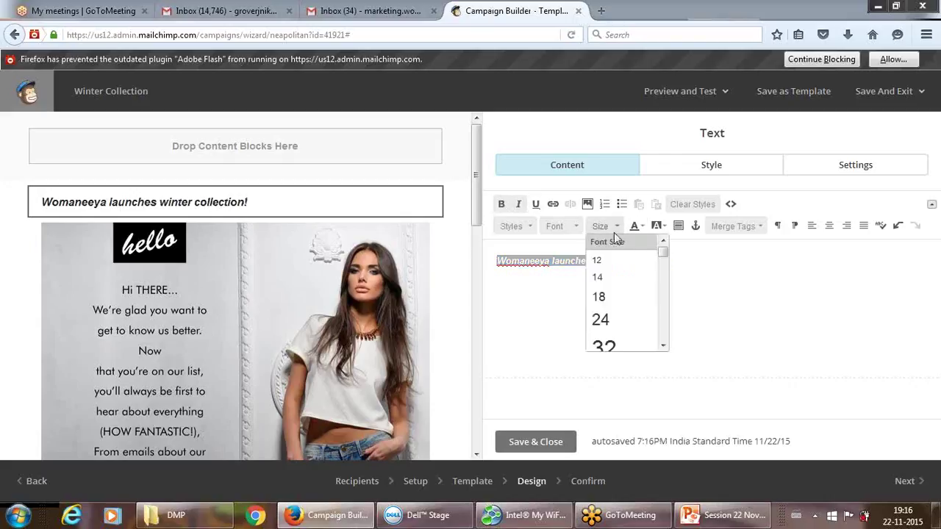
click(601, 327)
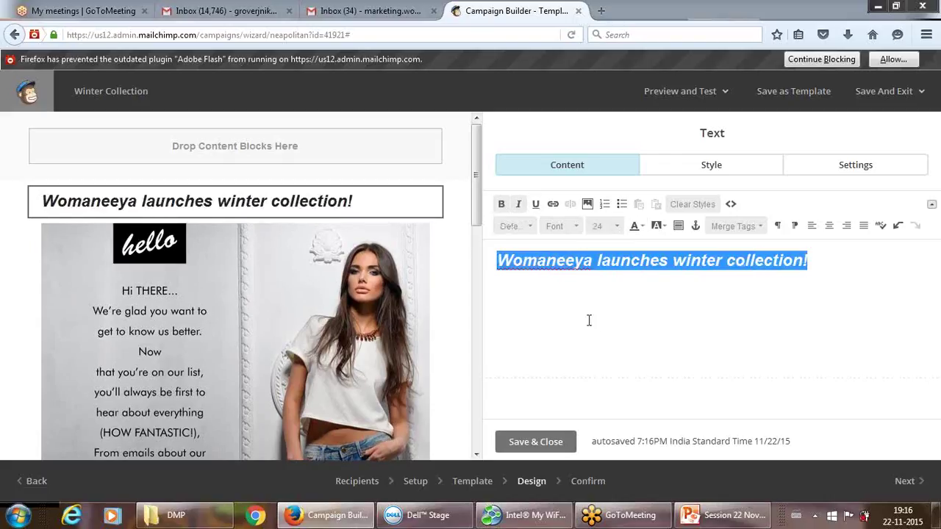
click(589, 320)
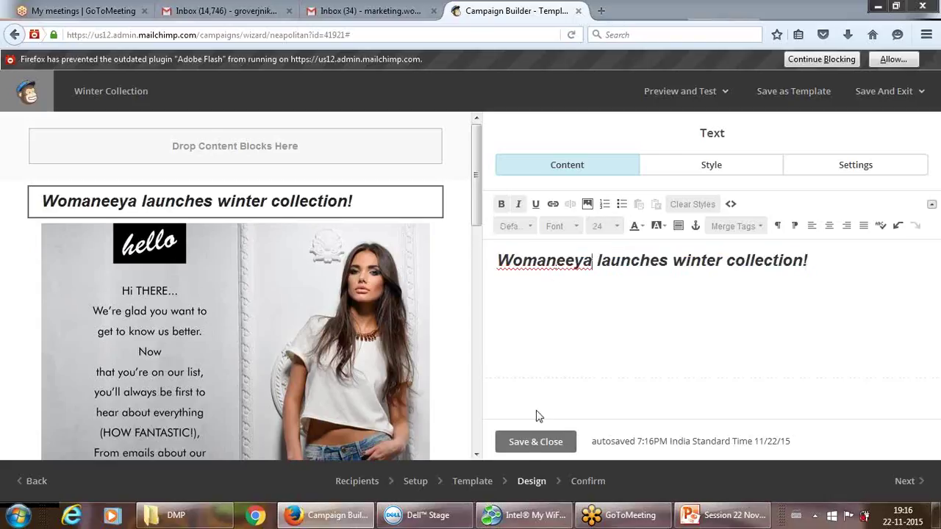
click(529, 445)
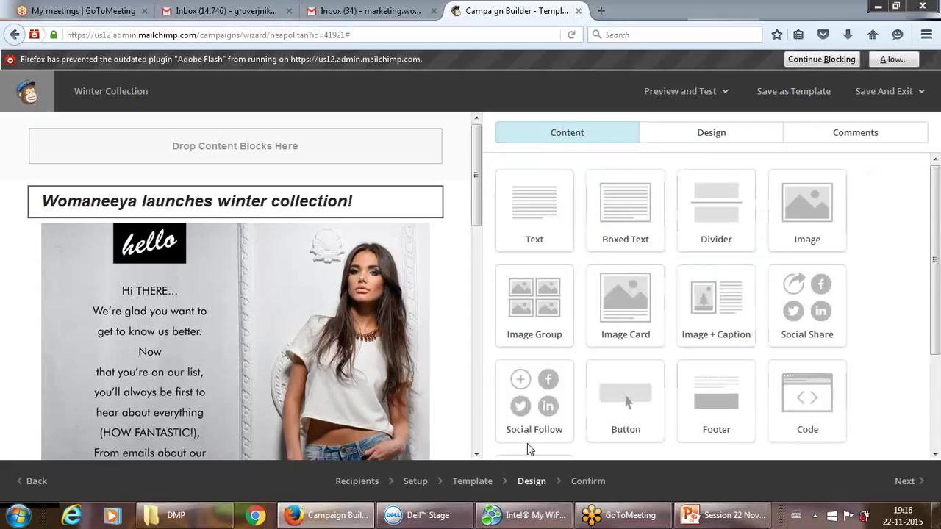
Delete the Womaneeya heading block and add a new Text block at the email's top.
mouse_move(318, 207)
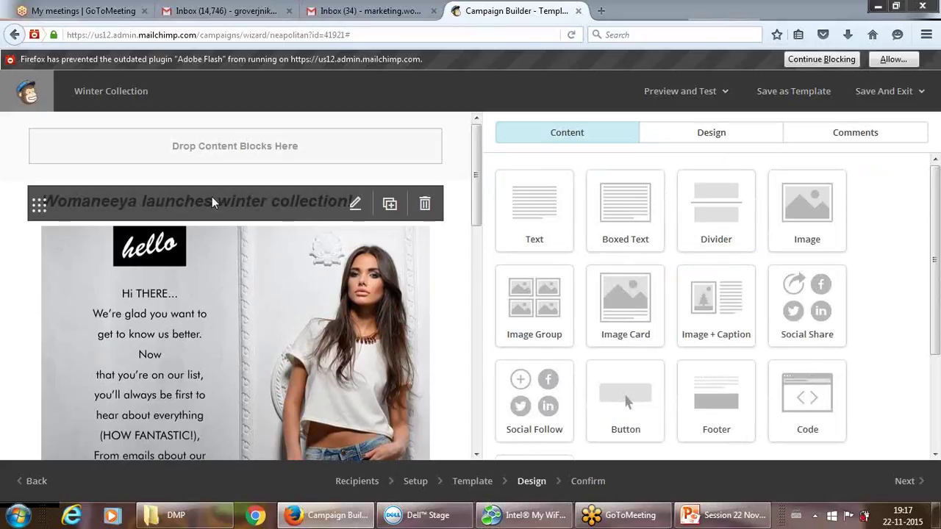
drag(474, 177, 466, 294)
scroll(463, 310, down, 5)
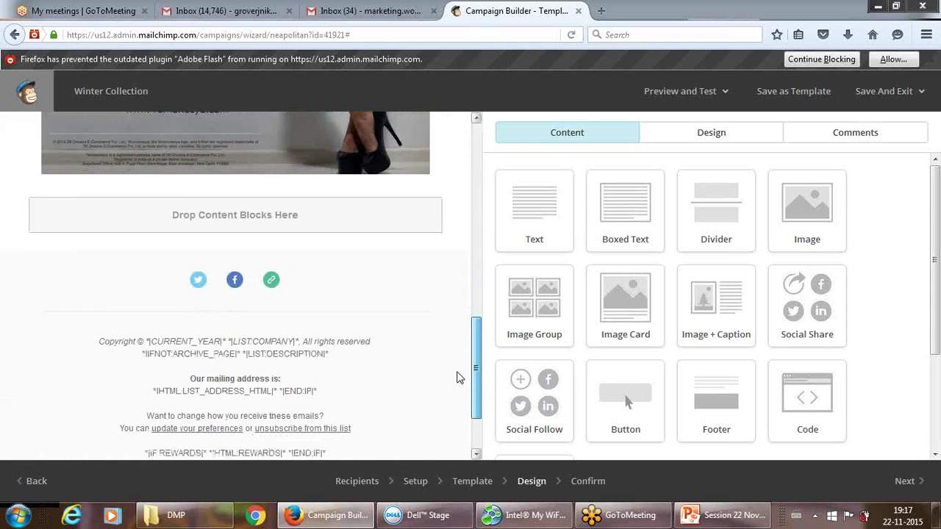
scroll(460, 386, down, 1)
scroll(460, 369, up, 6)
scroll(463, 274, up, 9)
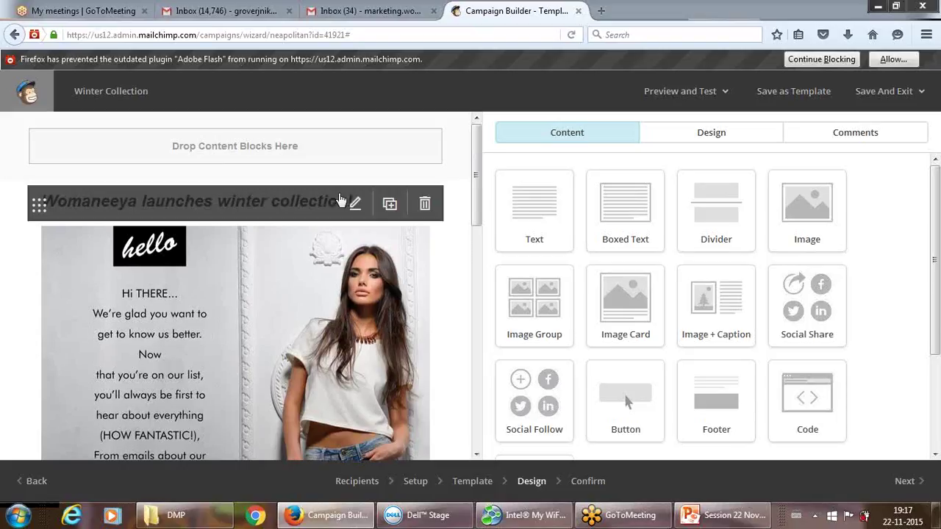
click(426, 206)
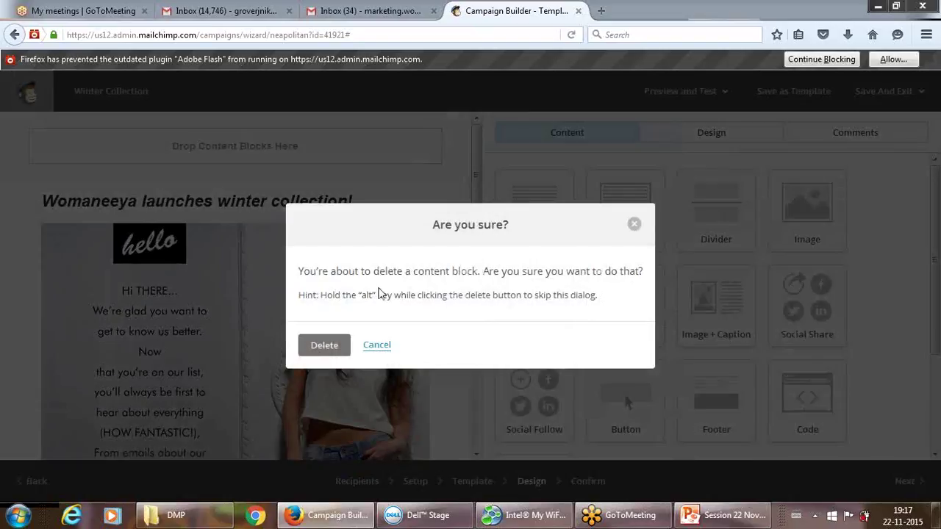
click(323, 346)
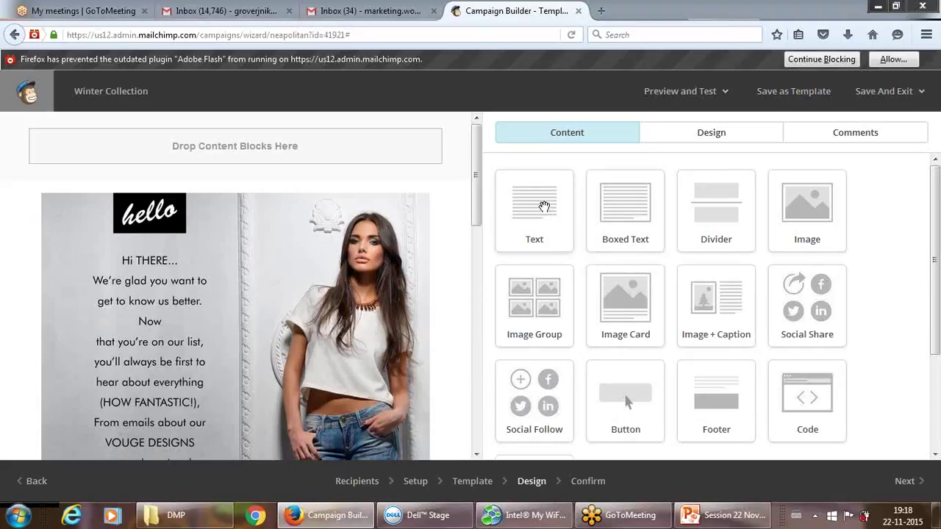
drag(544, 206, 399, 138)
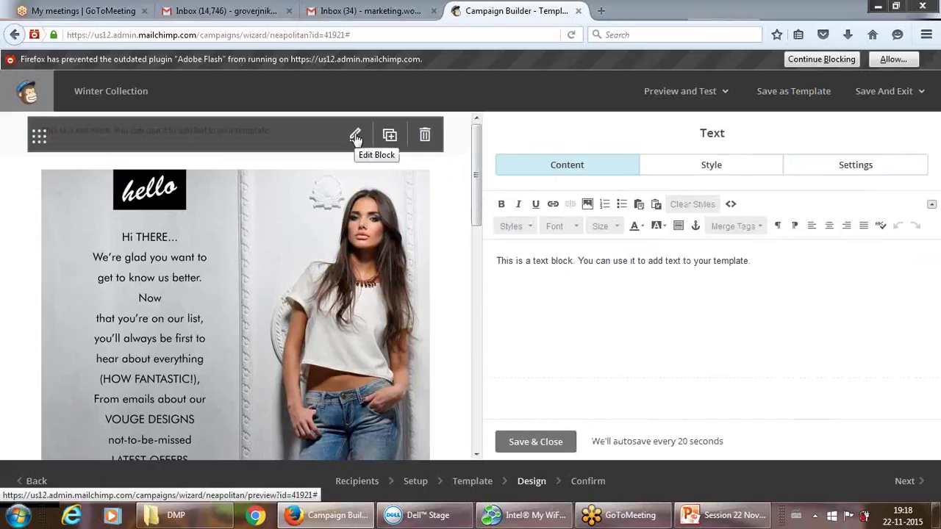
Replace the top block's placeholder with 'Winter Collection is here!' and save it.
click(556, 262)
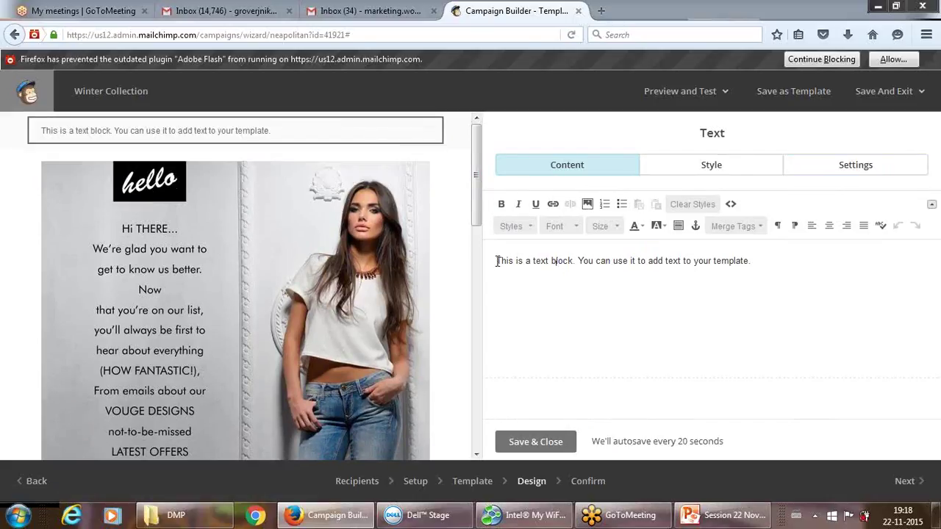
drag(497, 261, 785, 454)
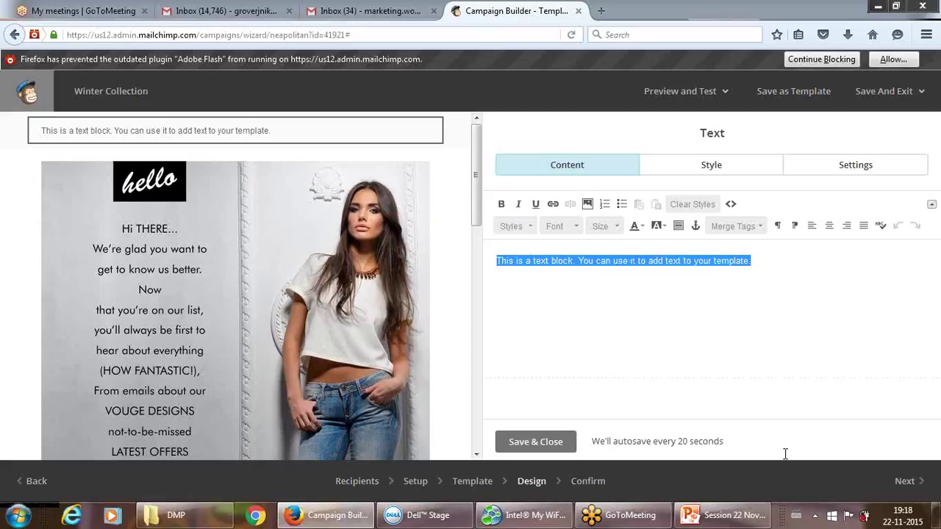
key(BackSpace)
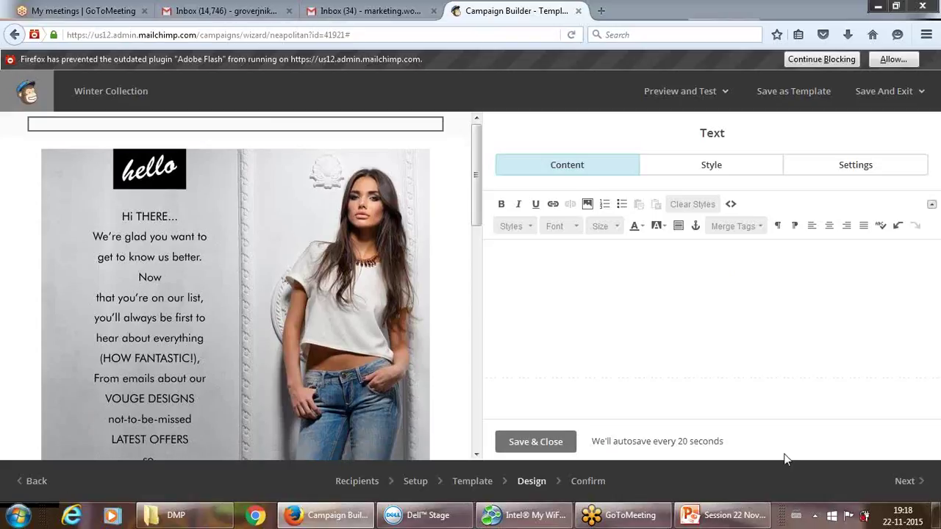
text(WOmaneeya)
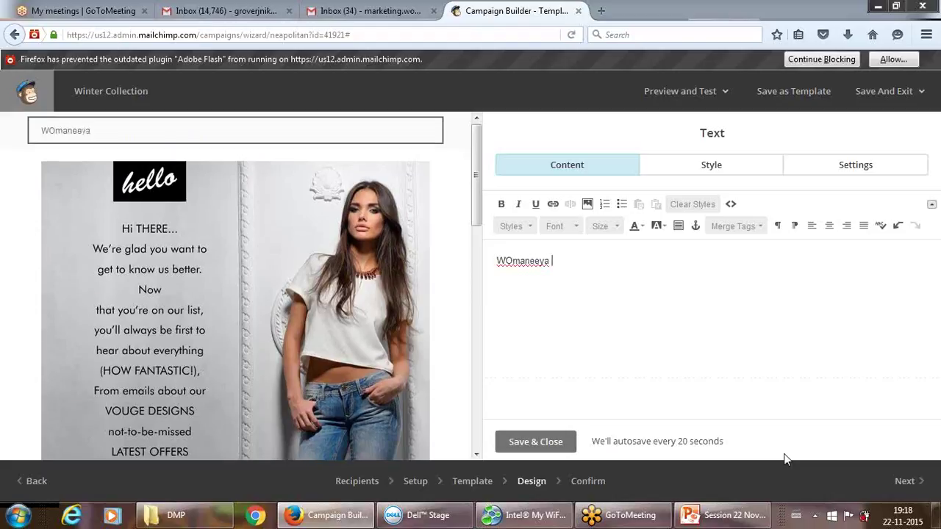
key(BackSpace)
key(BackSpace)
key(BackSpace)
key(BackSpace)
key(BackSpace)
key(BackSpace)
key(BackSpace)
key(BackSpace)
key(BackSpace)
text(omaneeya )
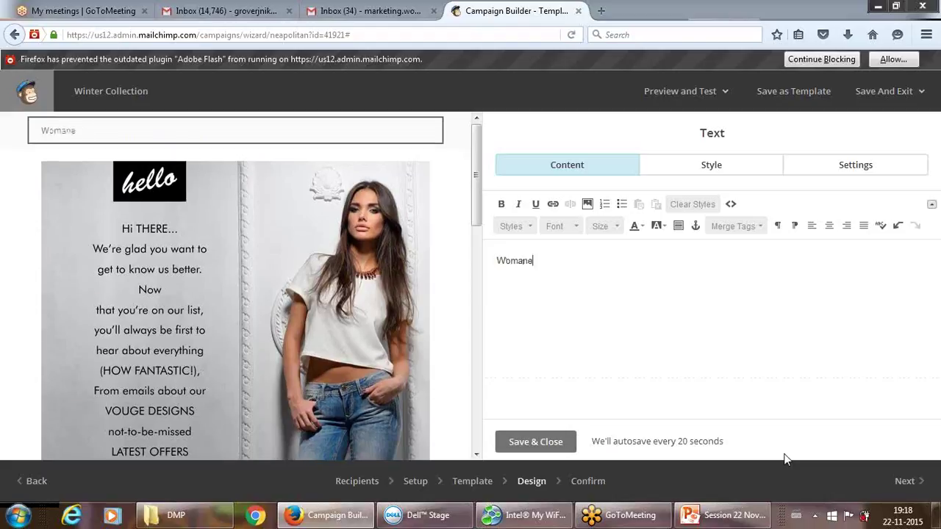
text(winter)
key(ctrl+a)
key(BackSpace)
text(Wint)
text(er Colelctio)
key(BackSpace)
key(BackSpace)
key(BackSpace)
key(BackSpace)
key(BackSpace)
key(BackSpace)
text(lection is)
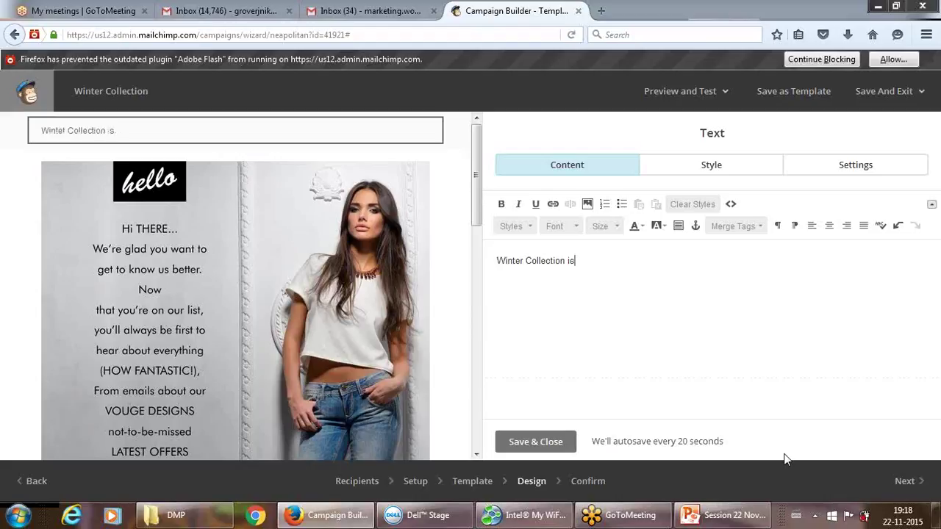
text( here!)
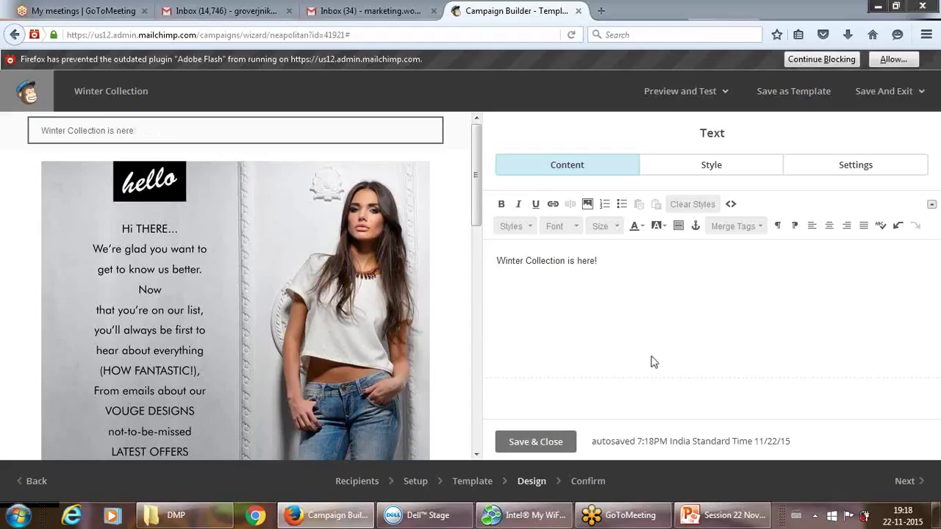
click(548, 443)
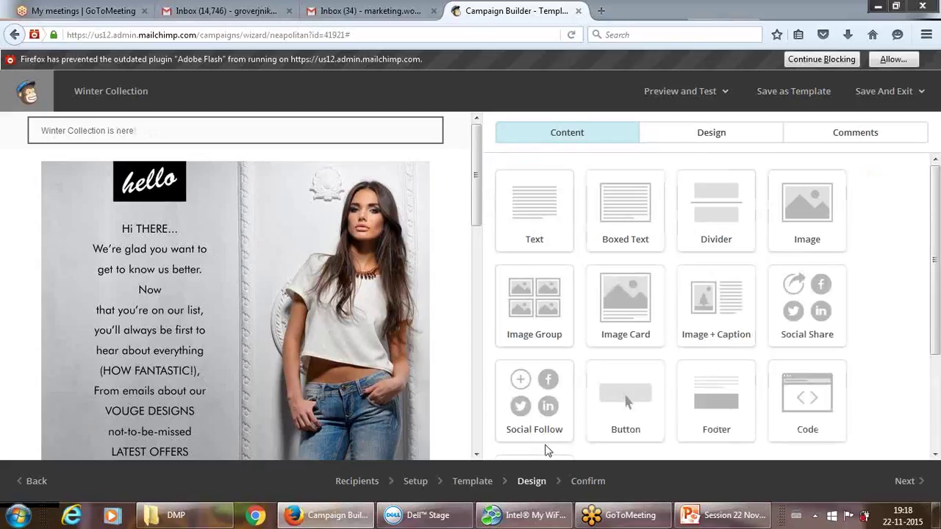
Make the 'Winter Collection is here!' line bold and italic.
mouse_move(394, 269)
mouse_move(118, 135)
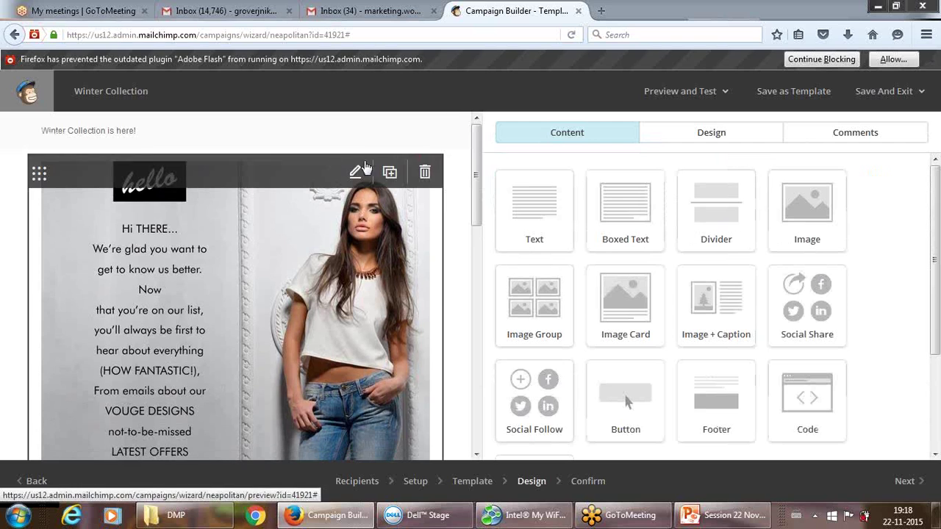
mouse_move(350, 147)
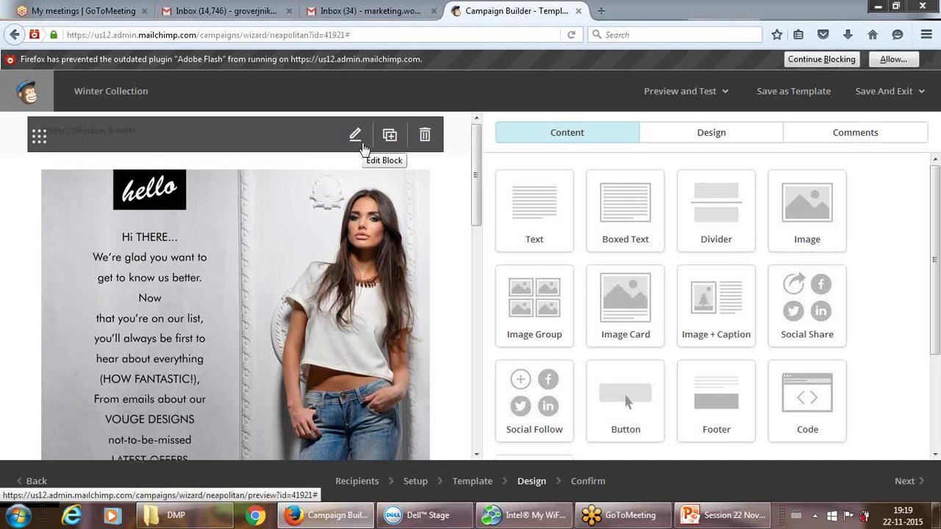
click(356, 138)
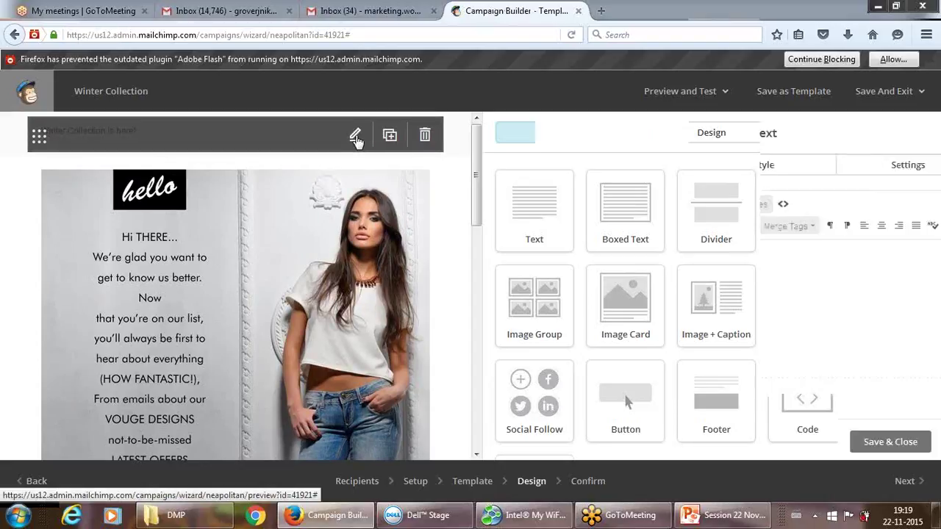
drag(496, 260, 605, 257)
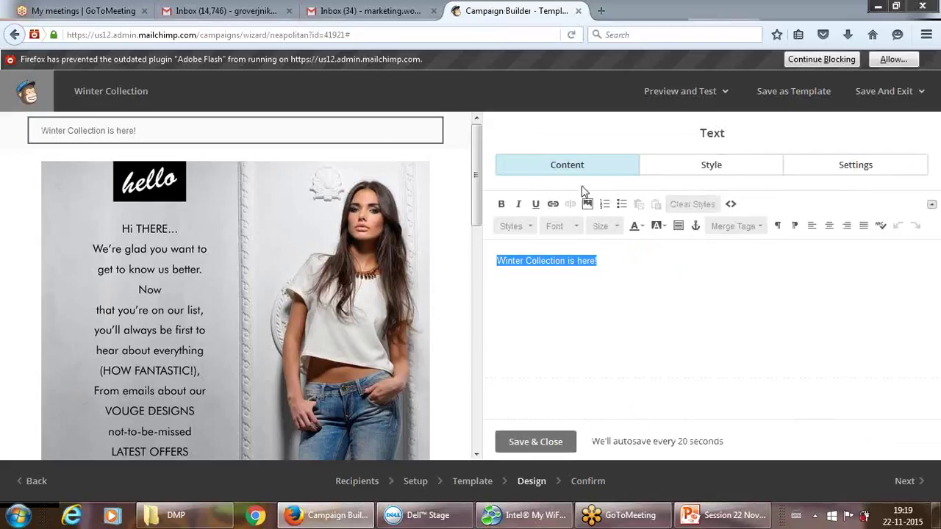
click(502, 204)
click(517, 204)
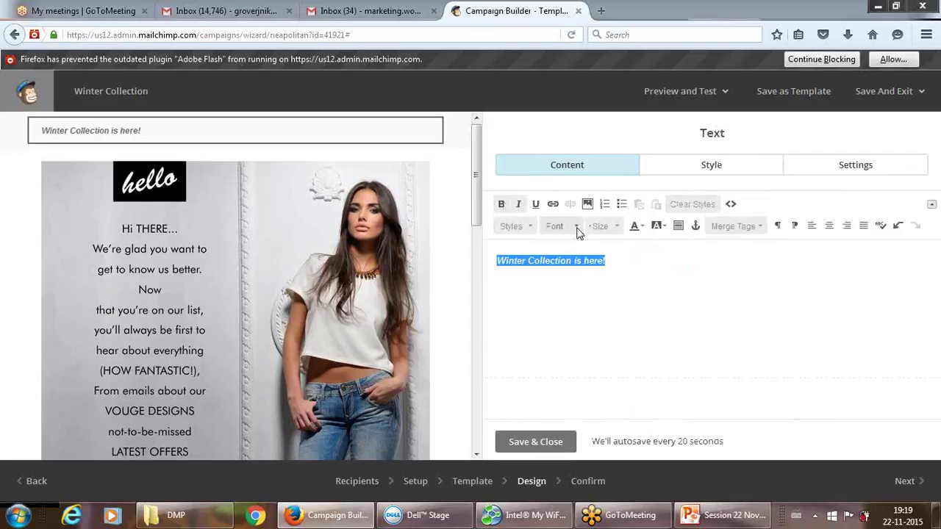
Set the line's font to Comic Sans MS at size 24 and save.
click(576, 226)
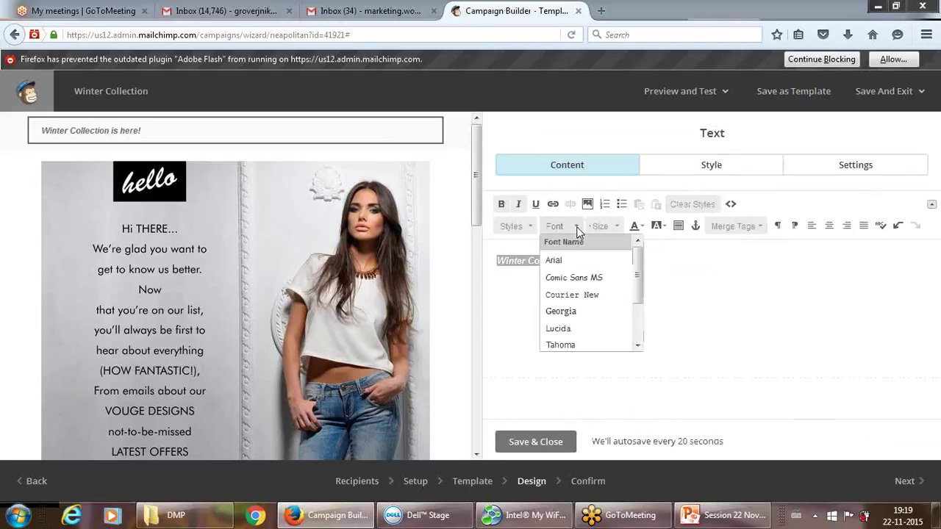
click(567, 279)
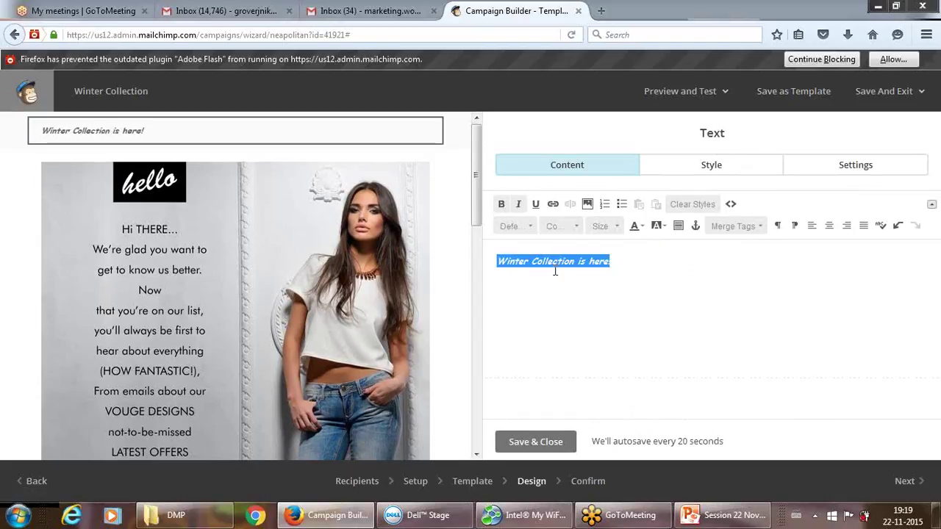
click(603, 226)
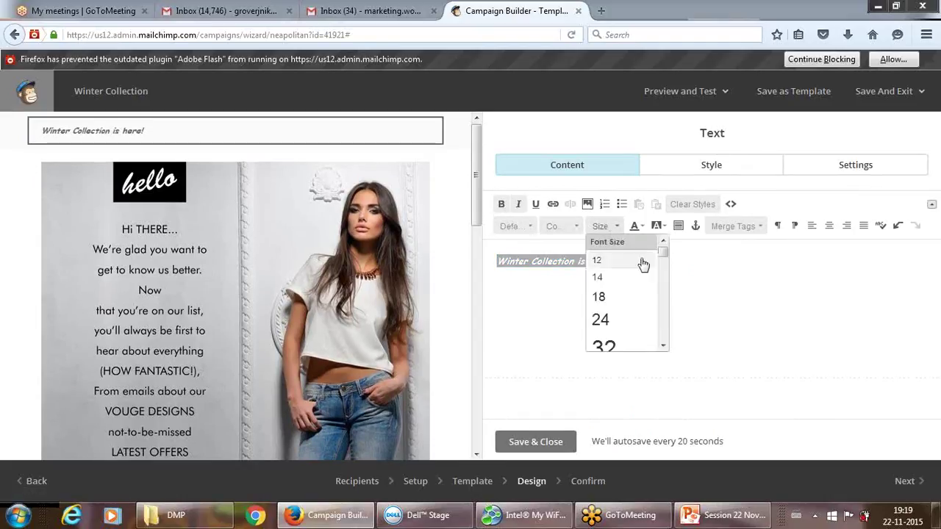
scroll(662, 253, up, 2)
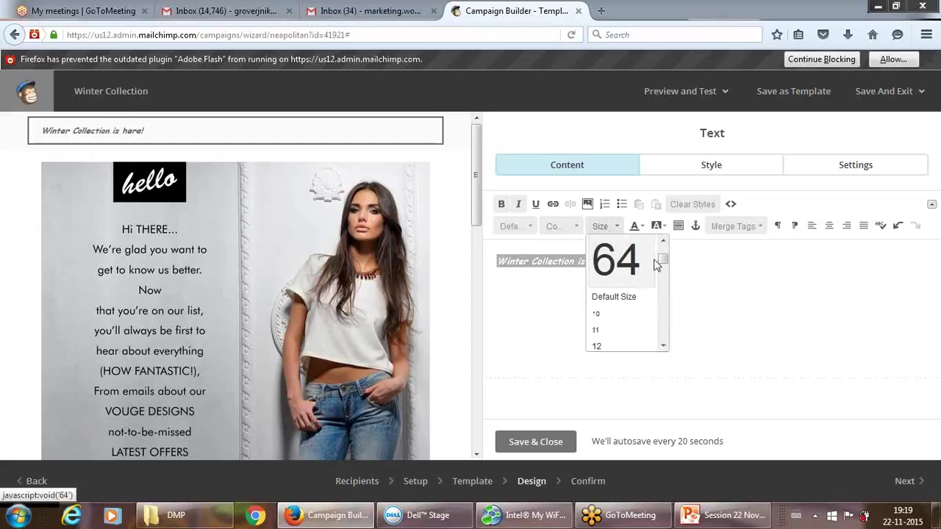
scroll(662, 259, down, 3)
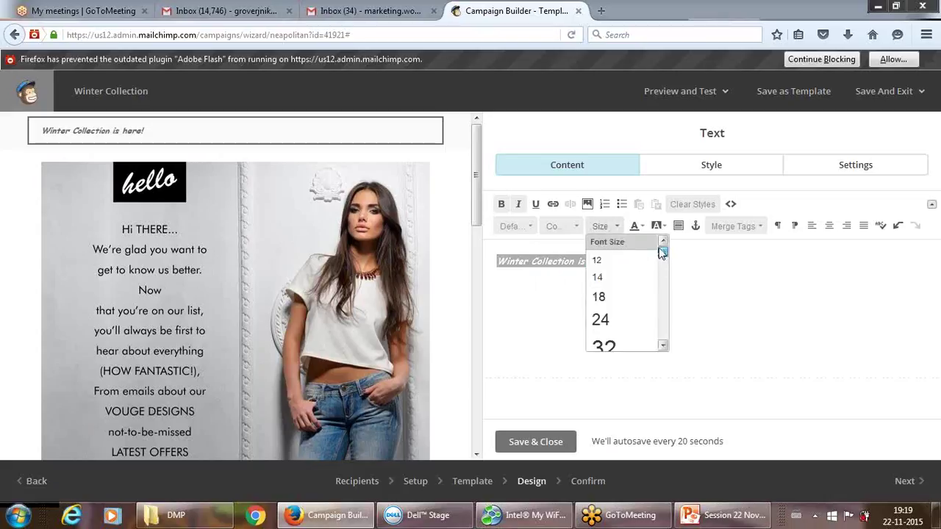
click(607, 317)
click(527, 441)
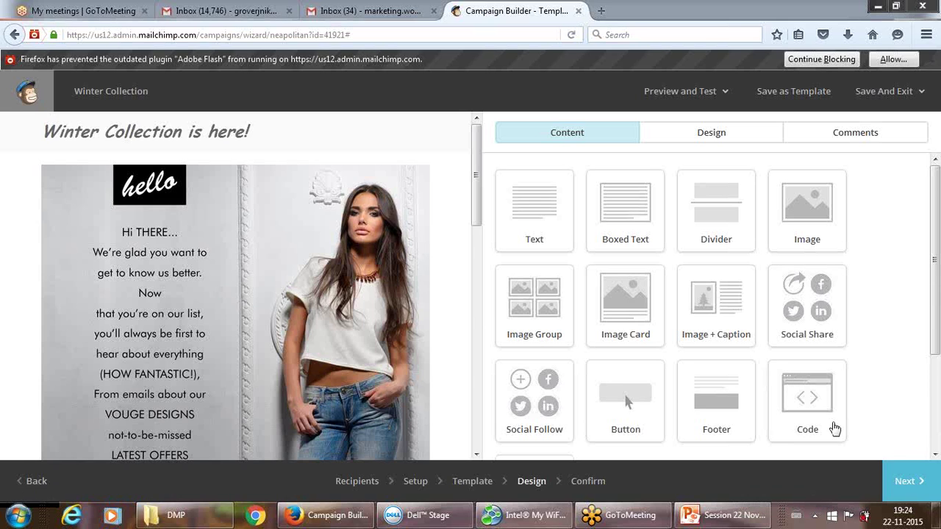
Advance the campaign from the Design step to the Confirm step.
click(910, 481)
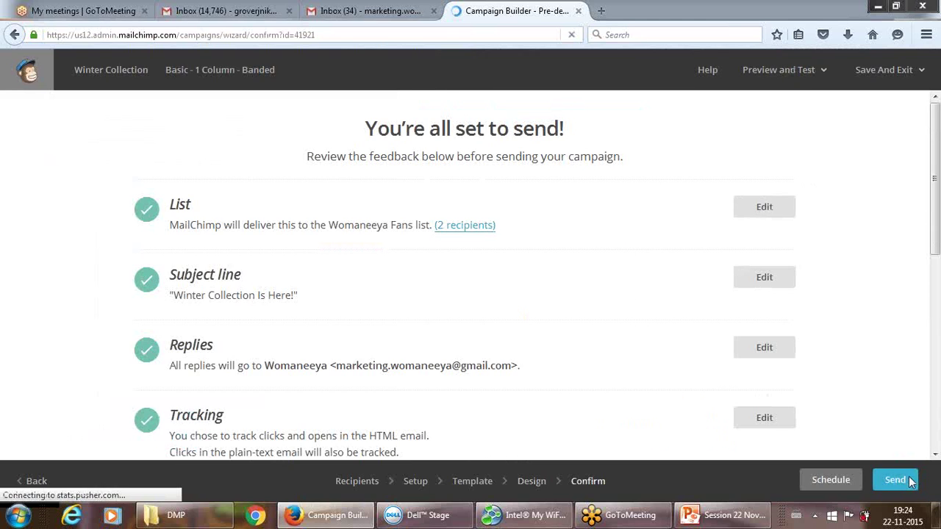
mouse_move(934, 223)
mouse_down()
mouse_move(935, 445)
mouse_move(935, 228)
mouse_up()
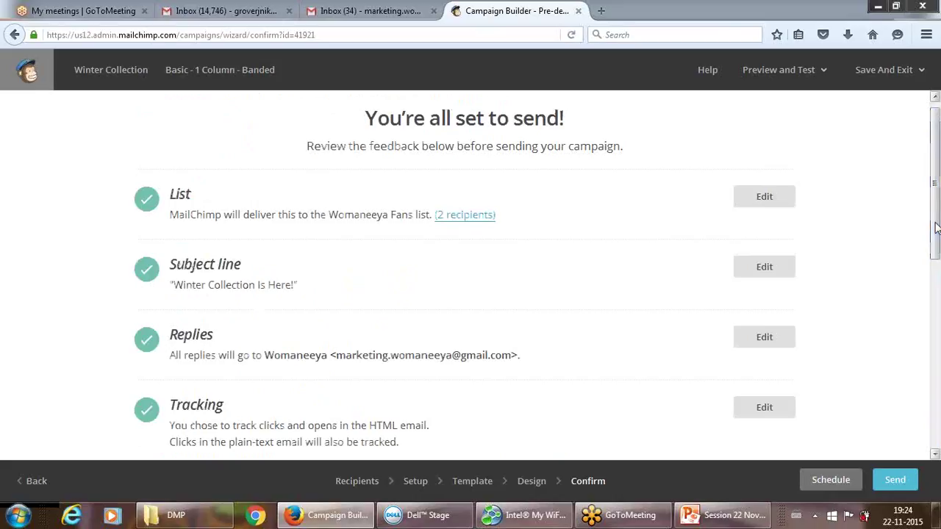
drag(936, 228, 930, 429)
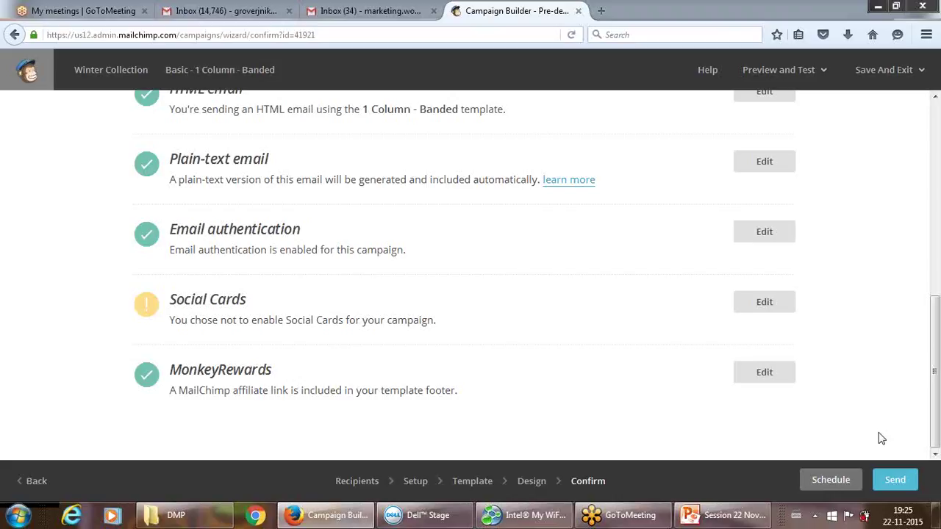
Choose scheduled delivery and set the date to December 31 2015.
click(831, 480)
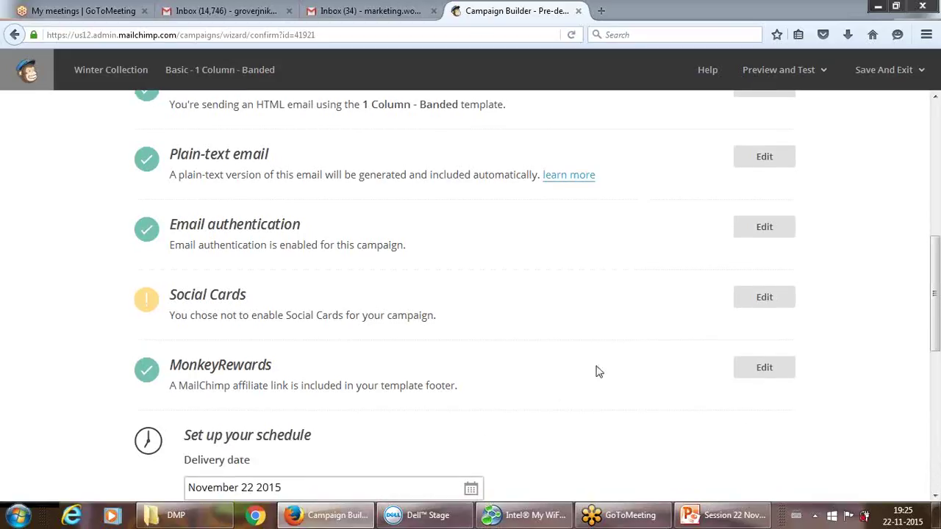
drag(935, 260, 935, 336)
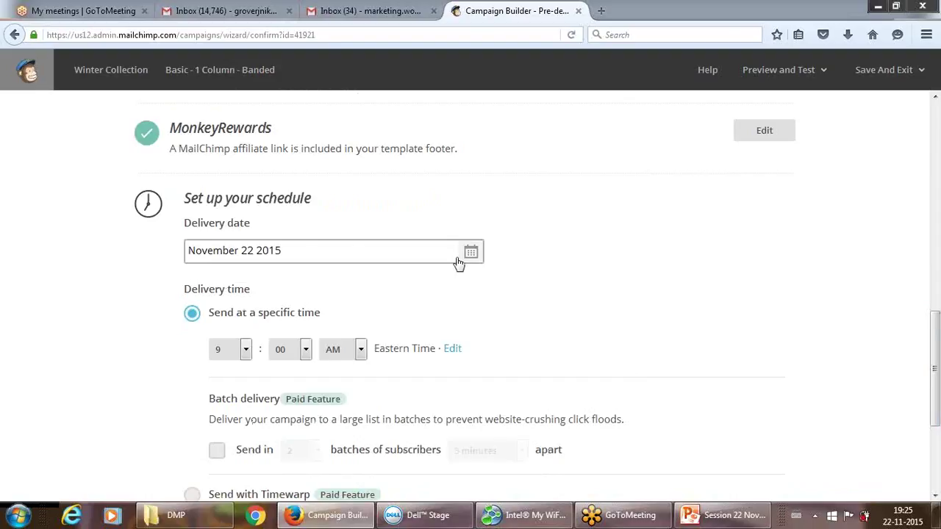
click(458, 263)
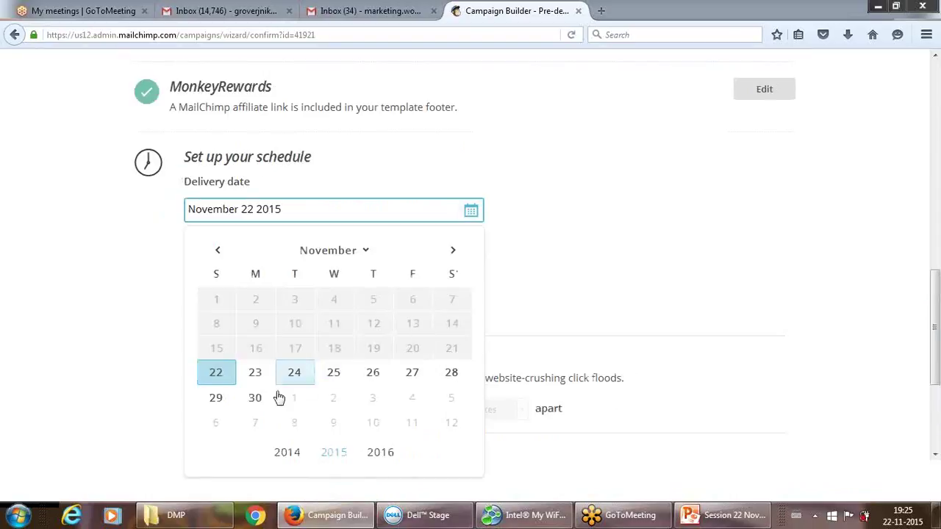
click(453, 252)
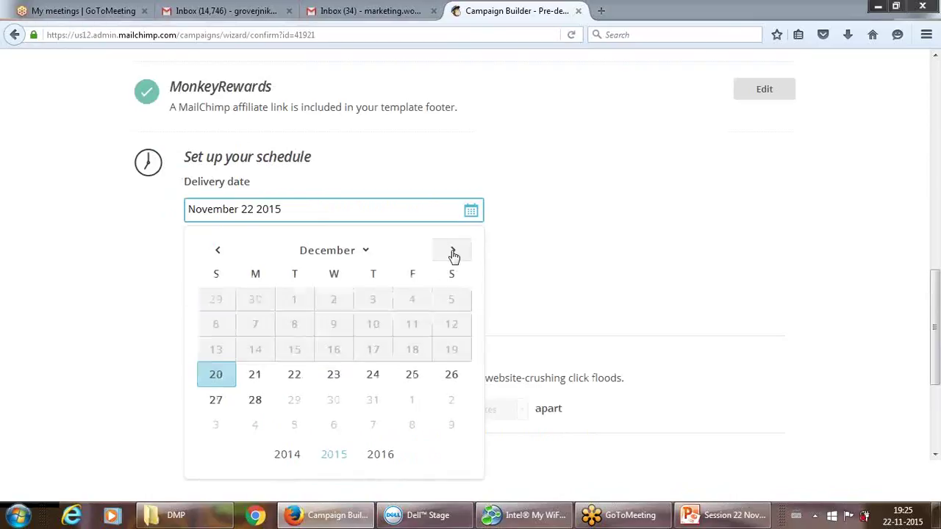
click(373, 401)
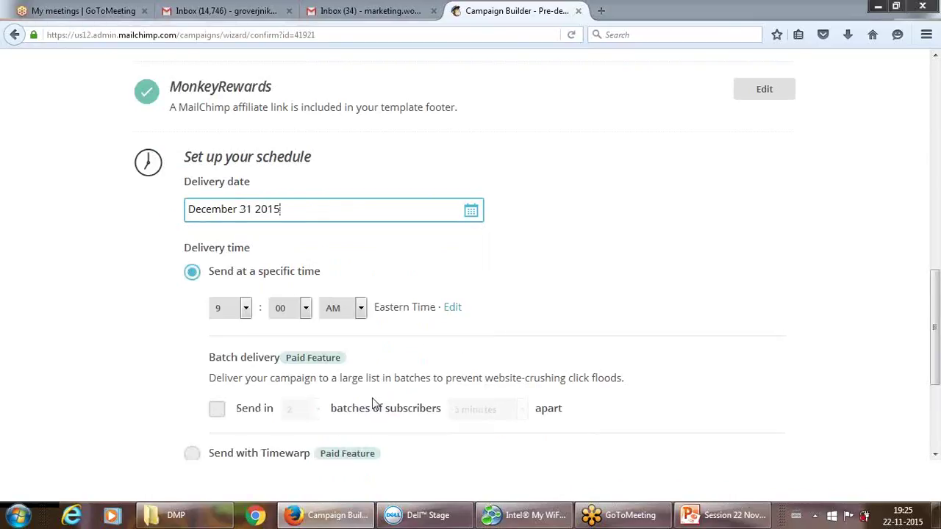
Set the delivery time to 11:45 PM.
click(246, 308)
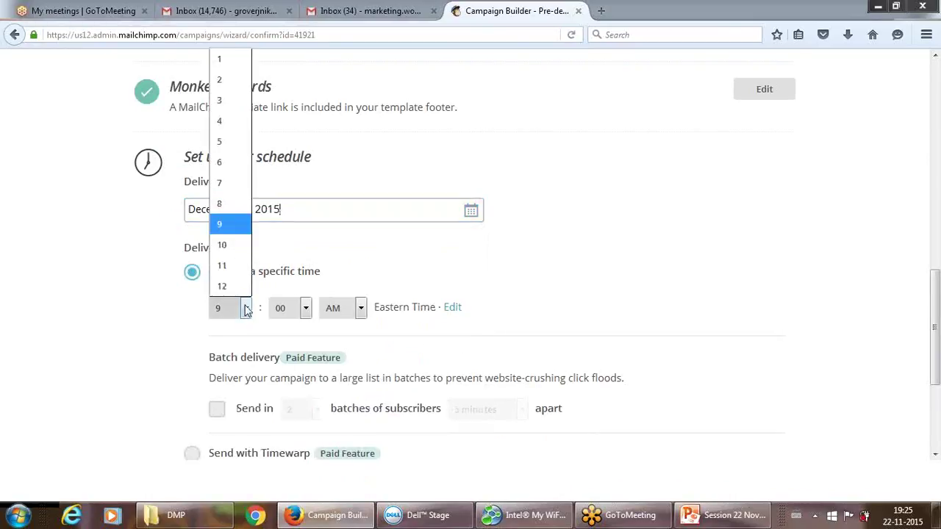
click(230, 272)
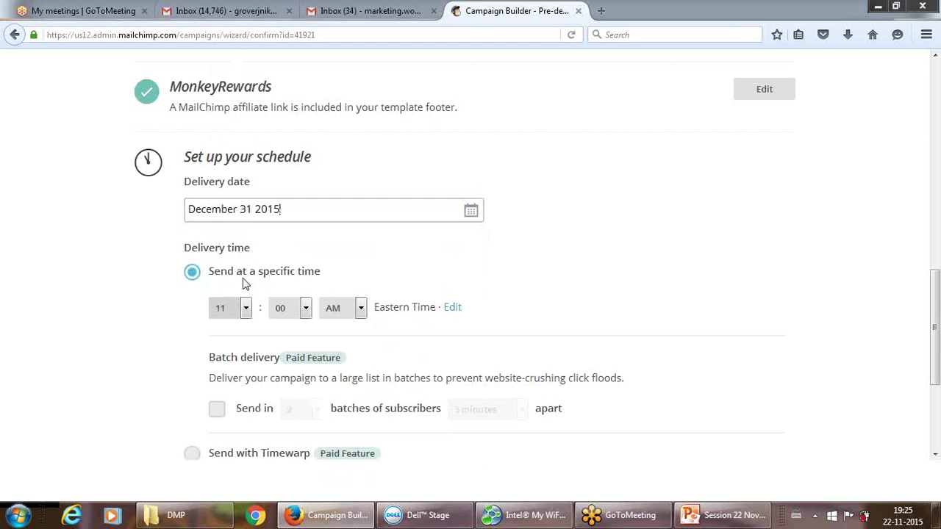
click(306, 308)
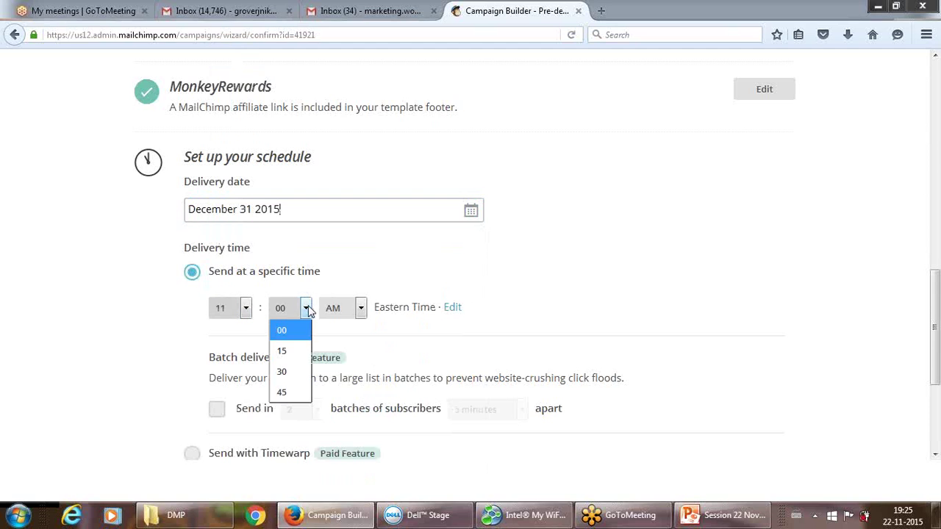
click(283, 395)
click(359, 307)
click(334, 352)
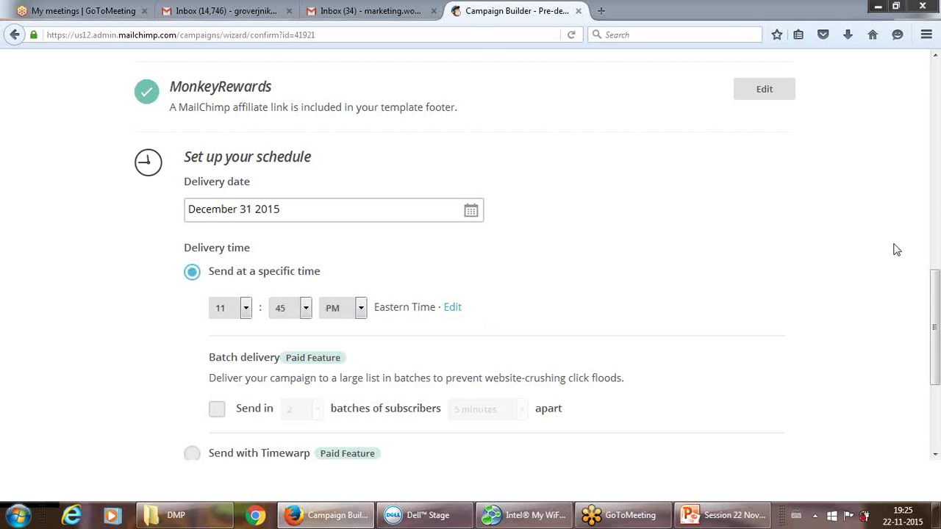
drag(933, 293, 934, 365)
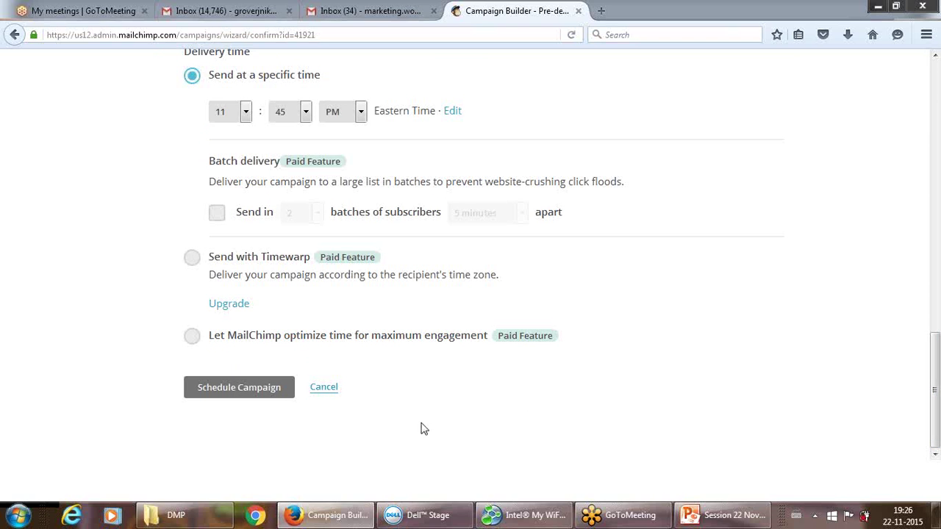
Schedule the campaign, then reopen Winter Collection from the Campaigns list.
click(243, 390)
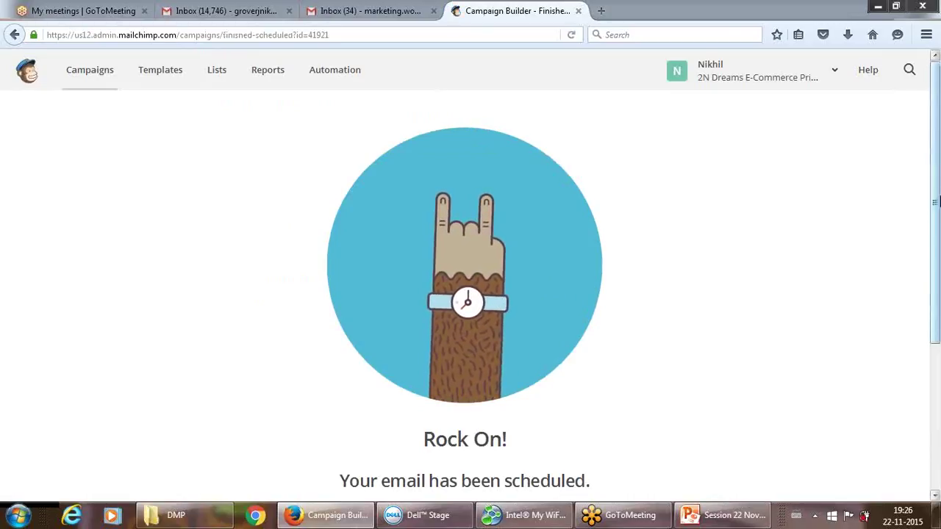
mouse_move(935, 204)
mouse_down()
mouse_move(934, 368)
mouse_move(935, 207)
mouse_up()
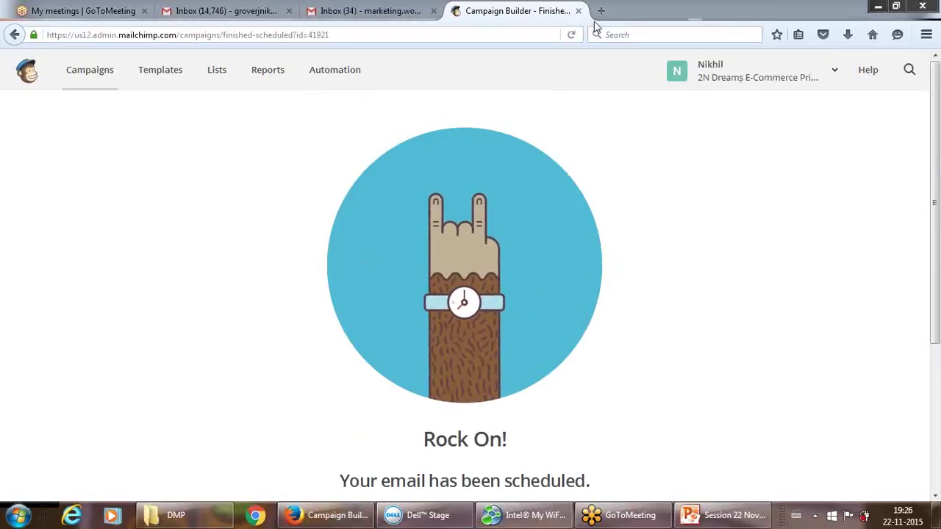
click(104, 76)
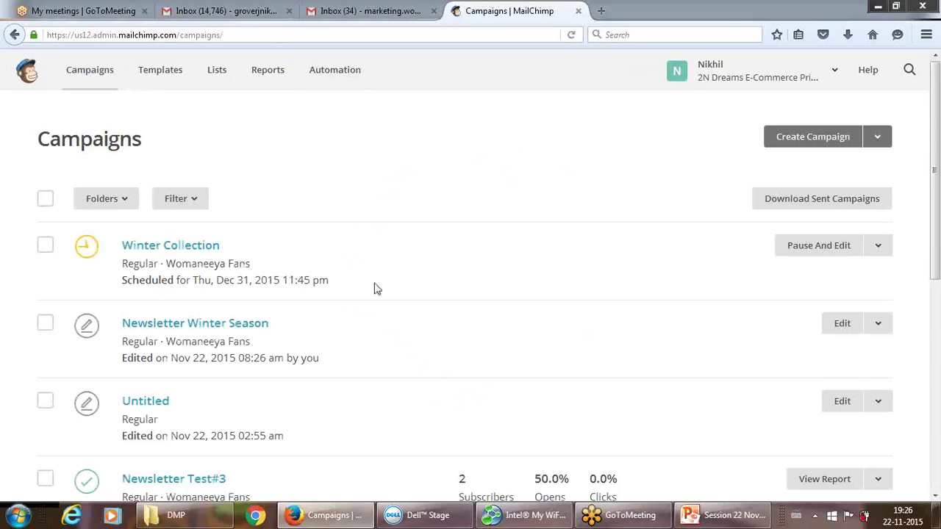
click(210, 248)
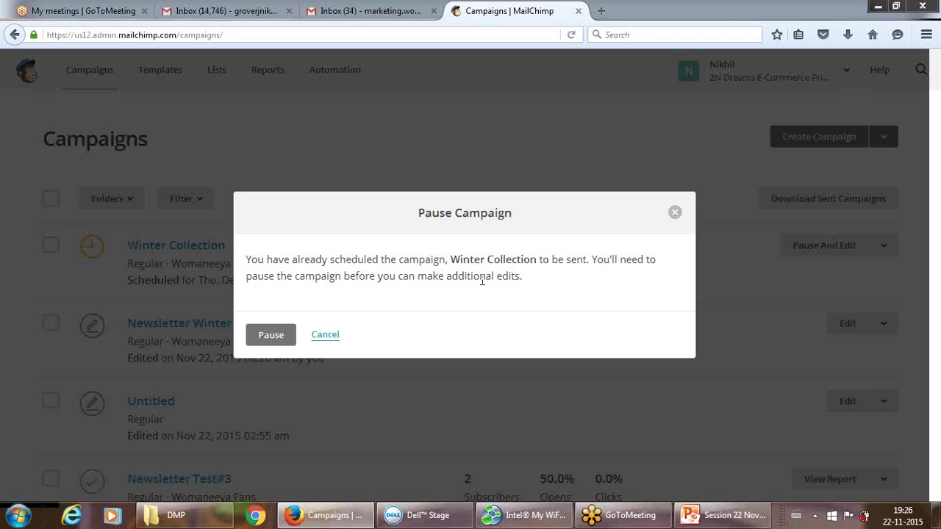
Pause Winter Collection and reopen its Dec 31 11:45 PM schedule settings.
click(269, 337)
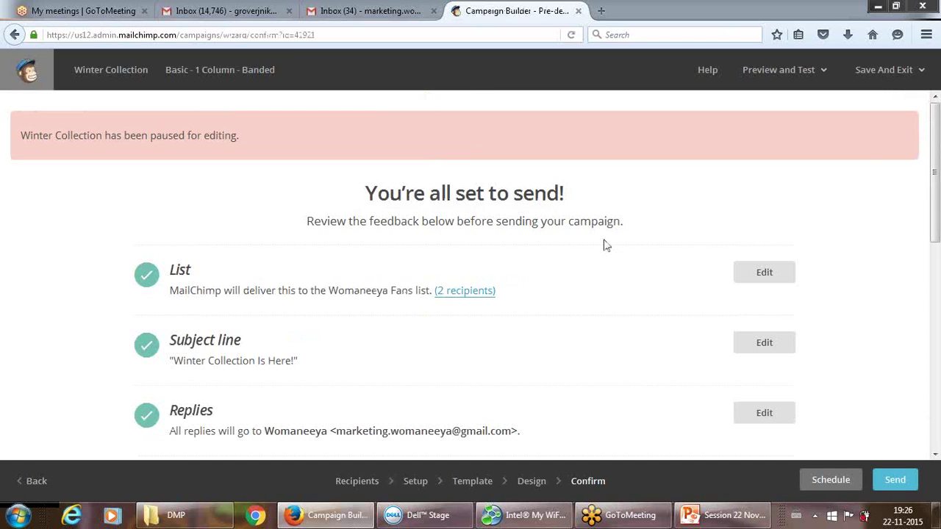
drag(935, 158, 938, 221)
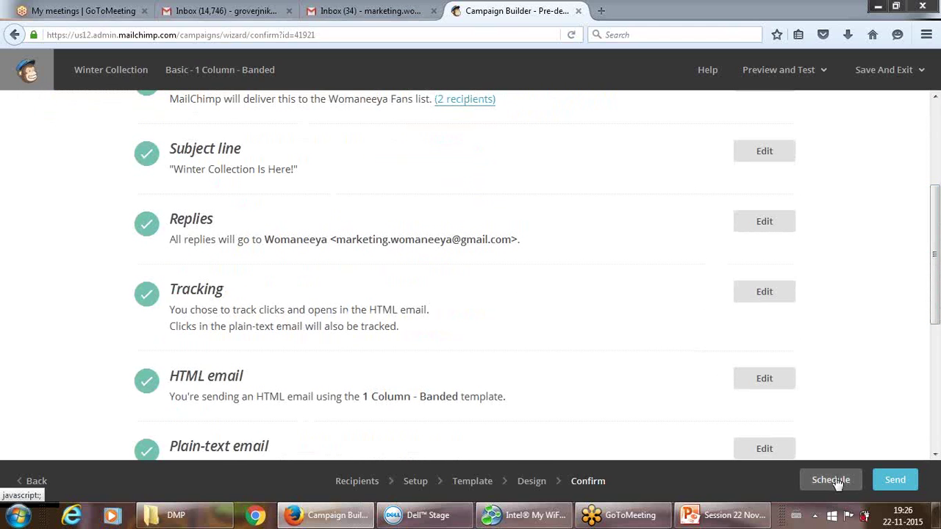
click(832, 480)
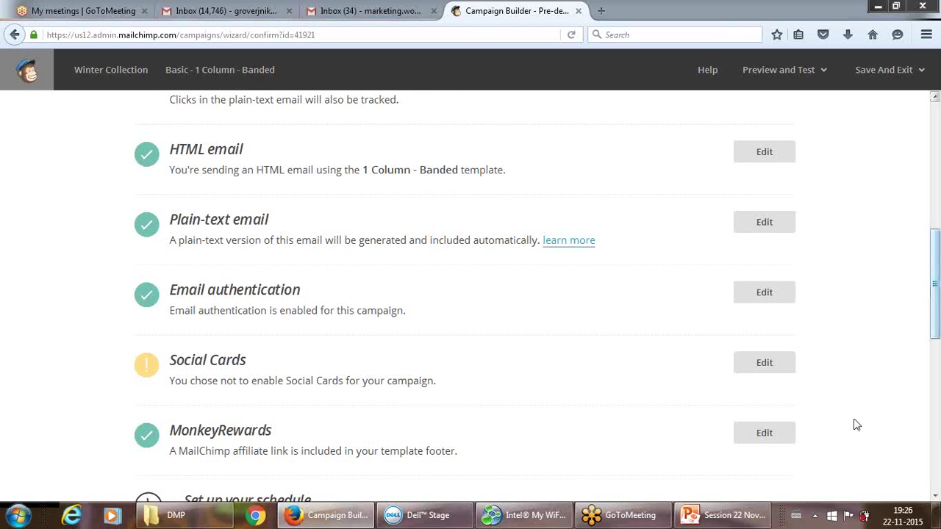
drag(936, 283, 936, 353)
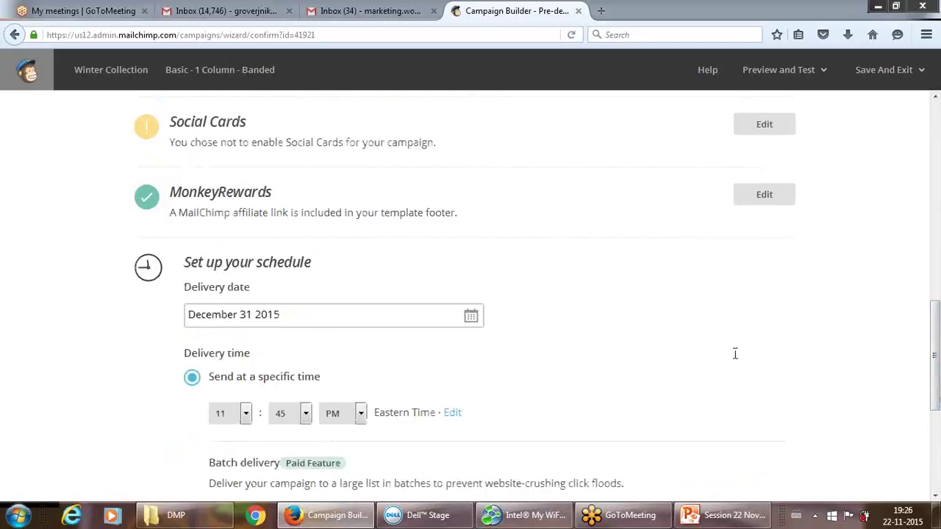
Set the campaign's delivery date to November 22, 2015 in the schedule calendar.
click(471, 316)
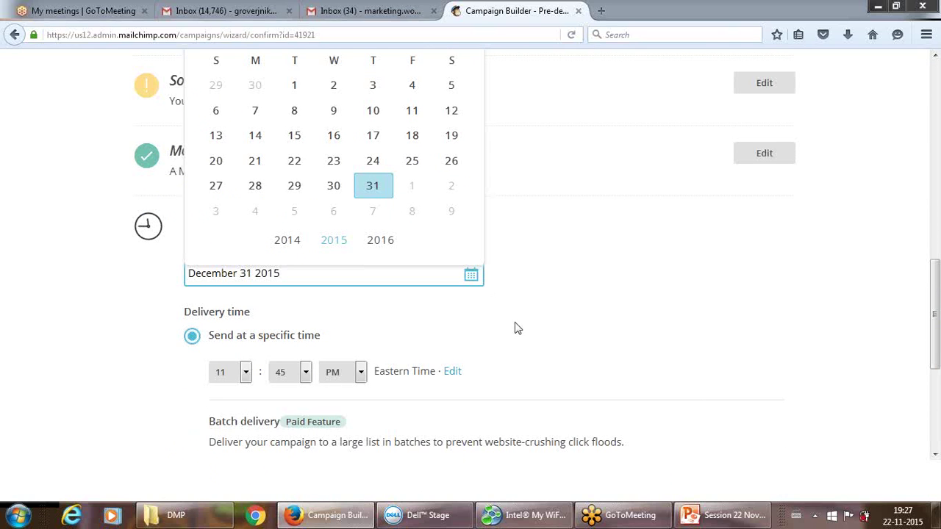
click(525, 300)
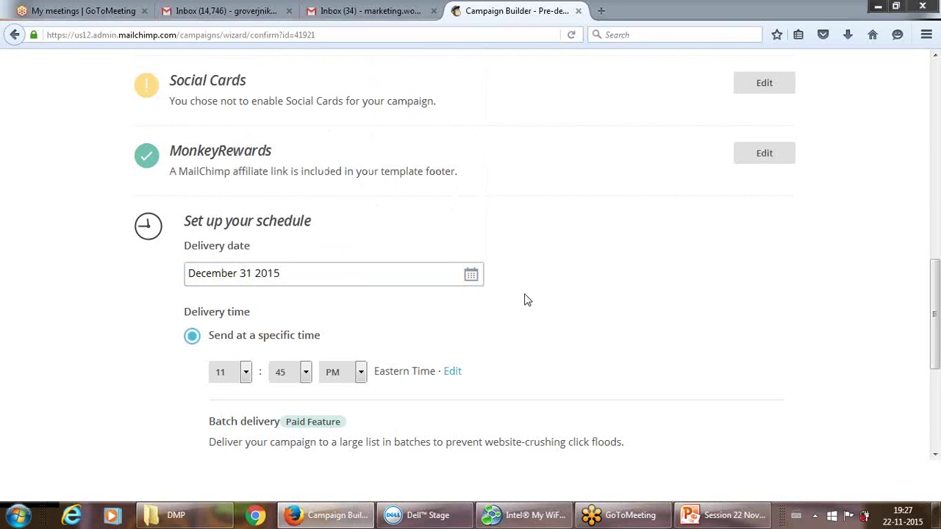
click(475, 279)
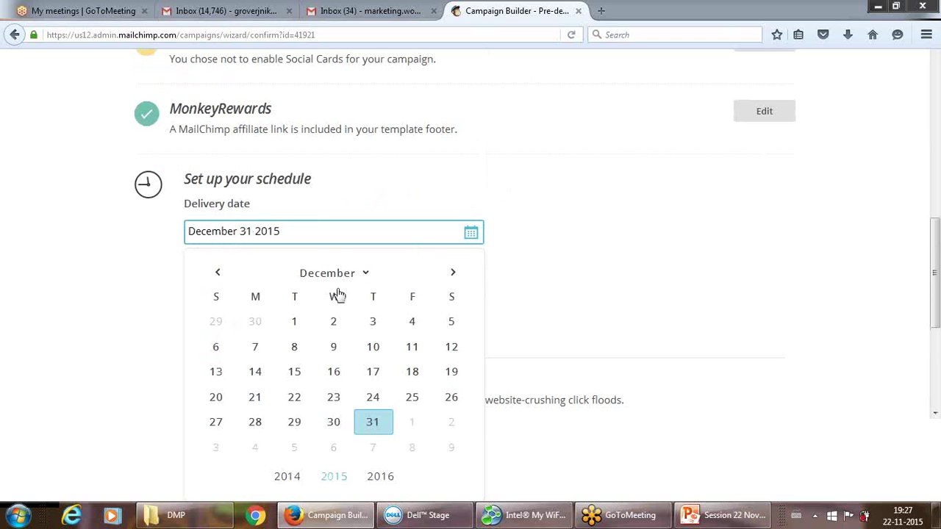
click(216, 275)
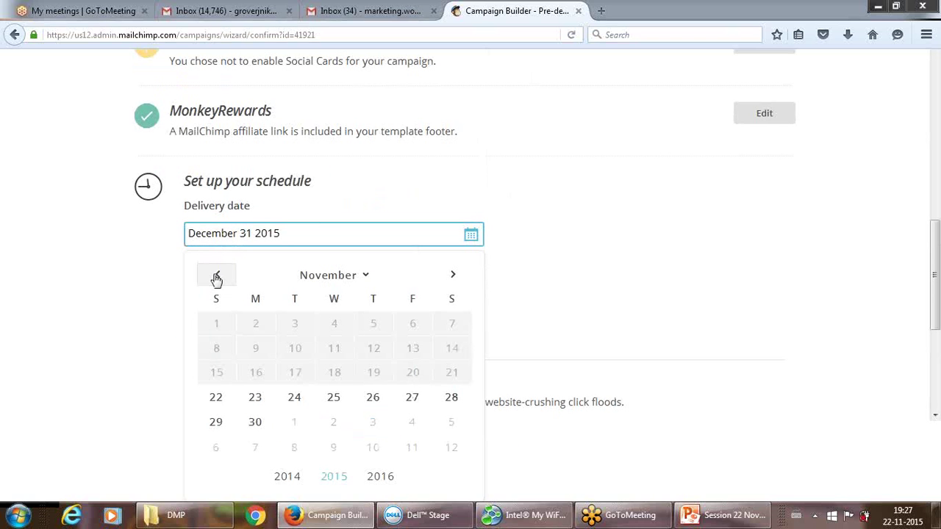
click(220, 400)
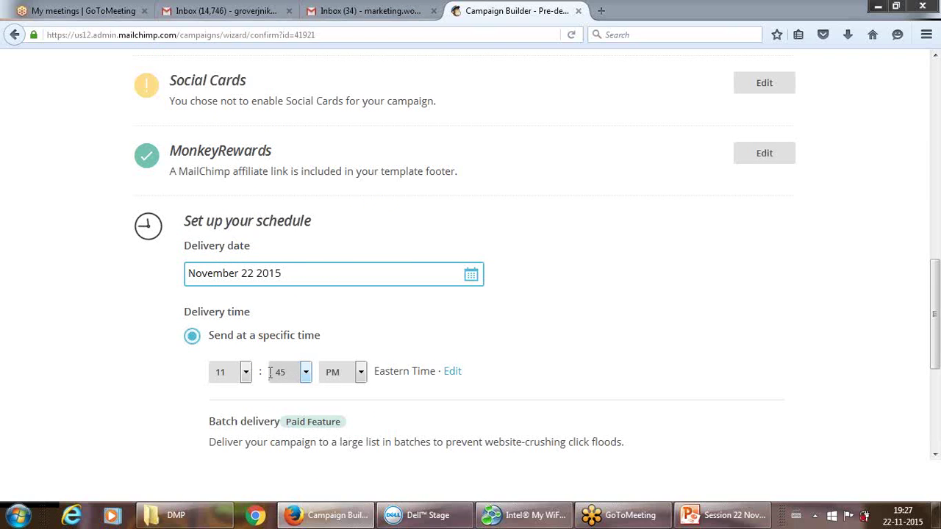
Set the delivery time to 7:30 PM, then cancel scheduling to return to the checklist.
click(245, 373)
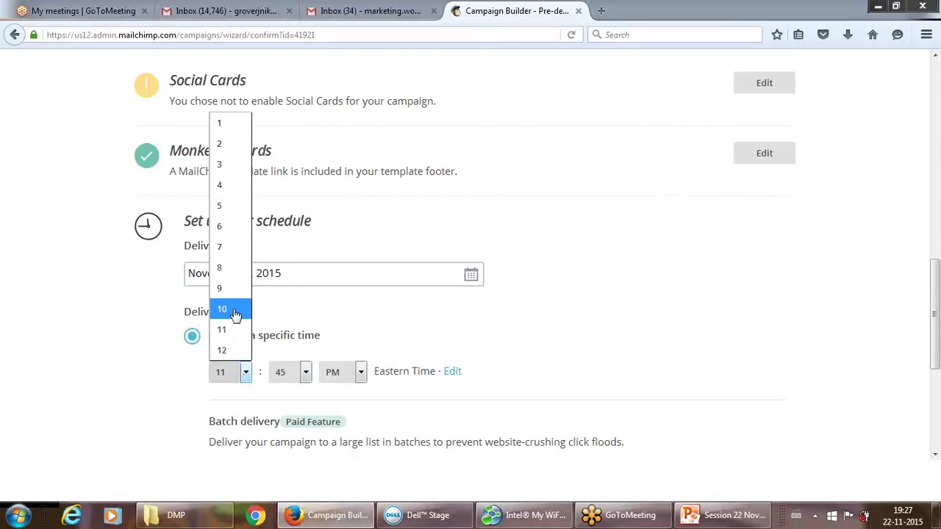
click(231, 249)
click(305, 373)
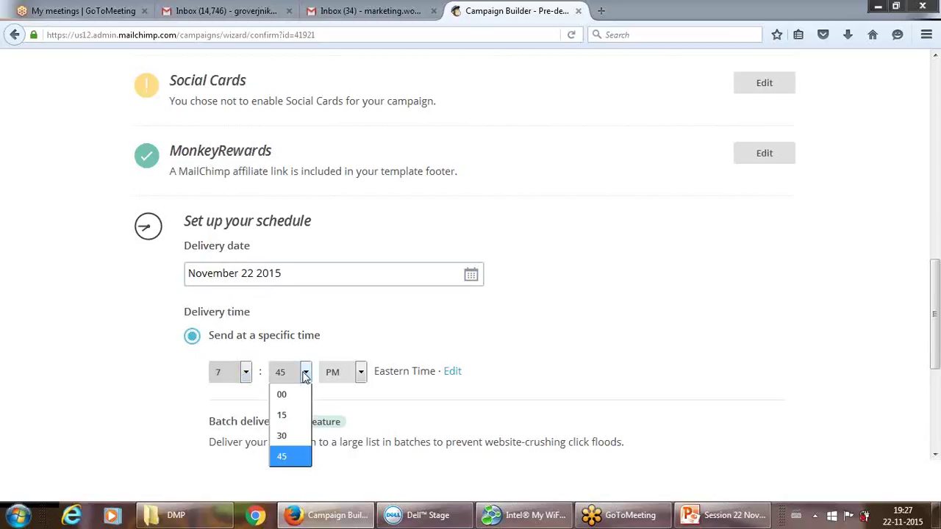
click(285, 457)
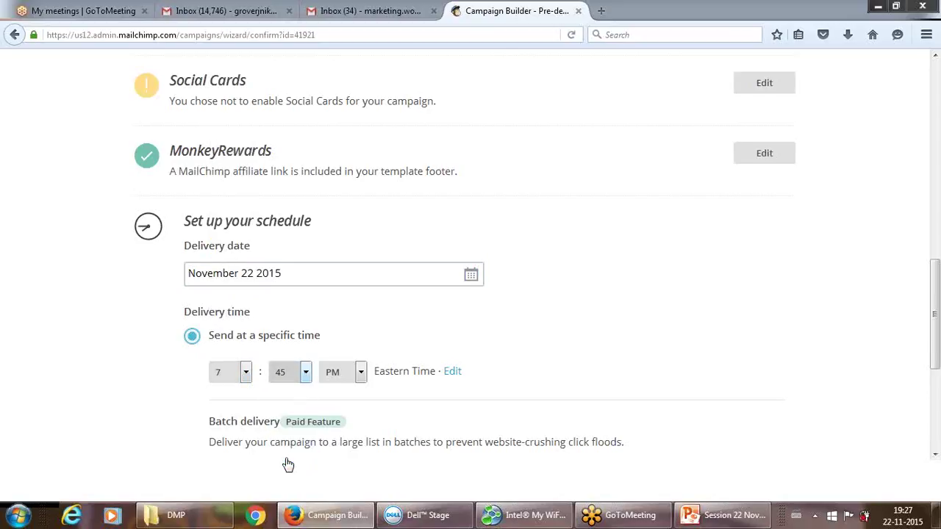
click(306, 374)
click(293, 439)
drag(935, 318, 935, 397)
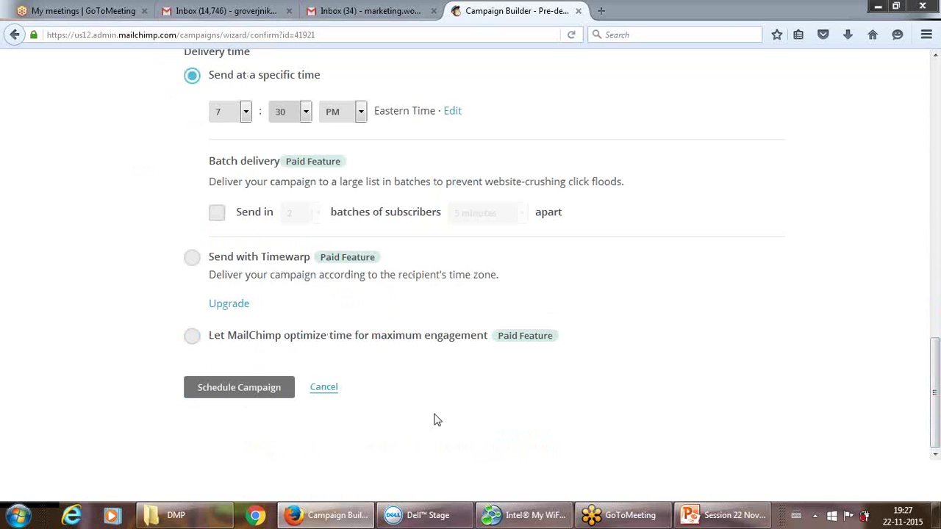
click(327, 389)
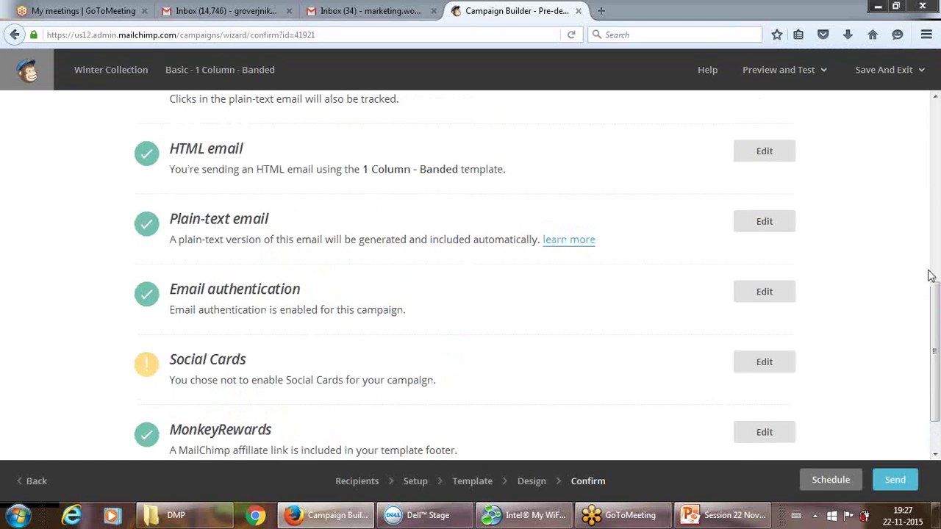
Send the Winter Collection campaign now to the Womaneeya Fans list.
drag(935, 351, 936, 376)
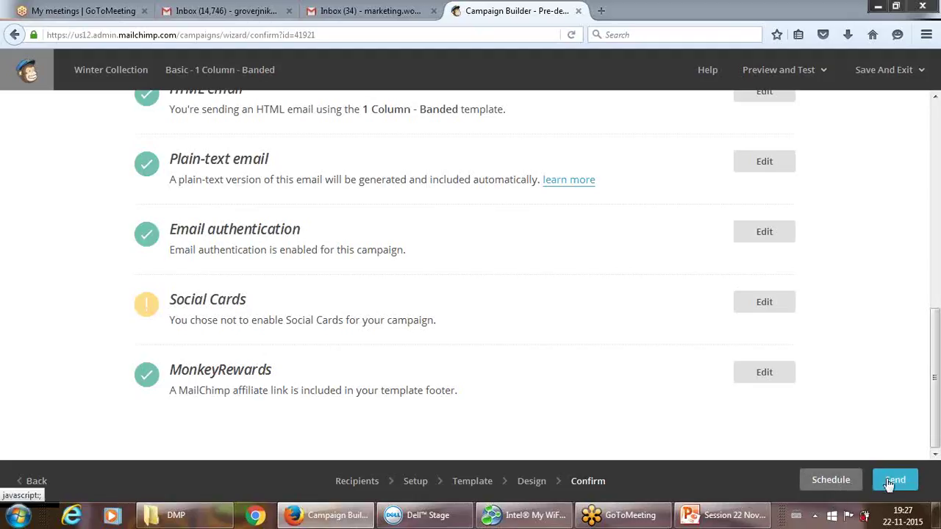
click(894, 480)
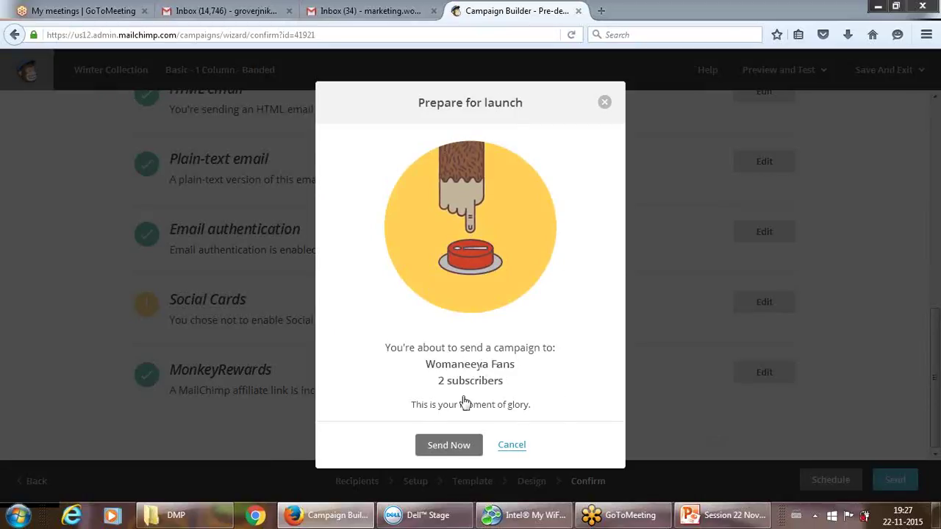
click(443, 446)
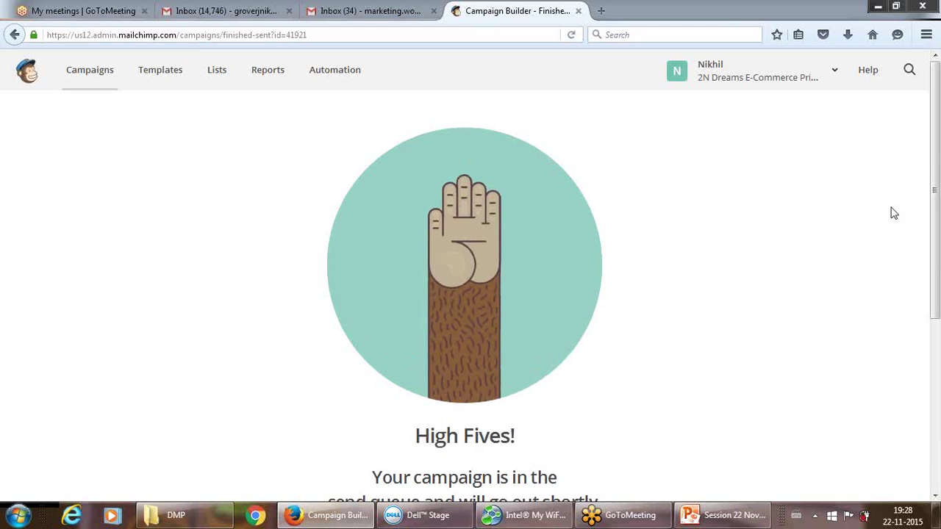
Go back to the Campaigns overview showing Winter Collection sent to 2 subscribers.
drag(935, 200, 927, 166)
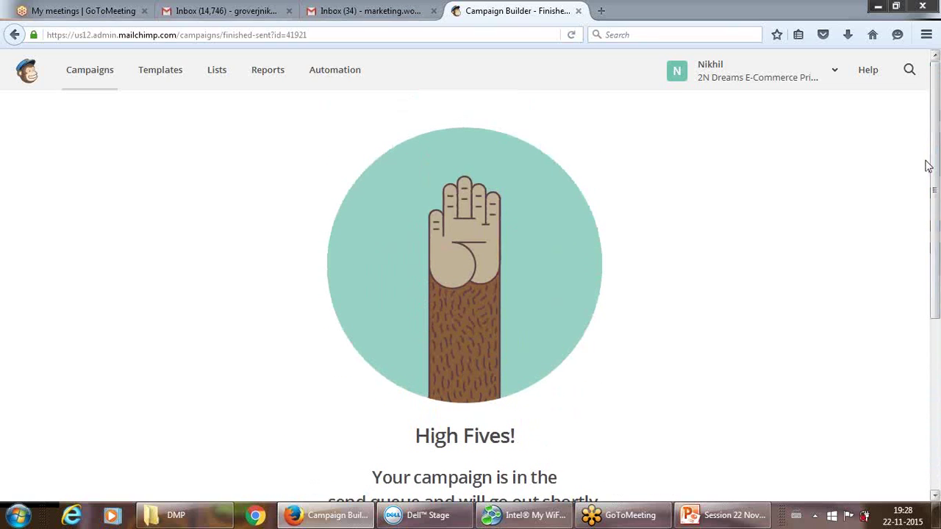
click(90, 70)
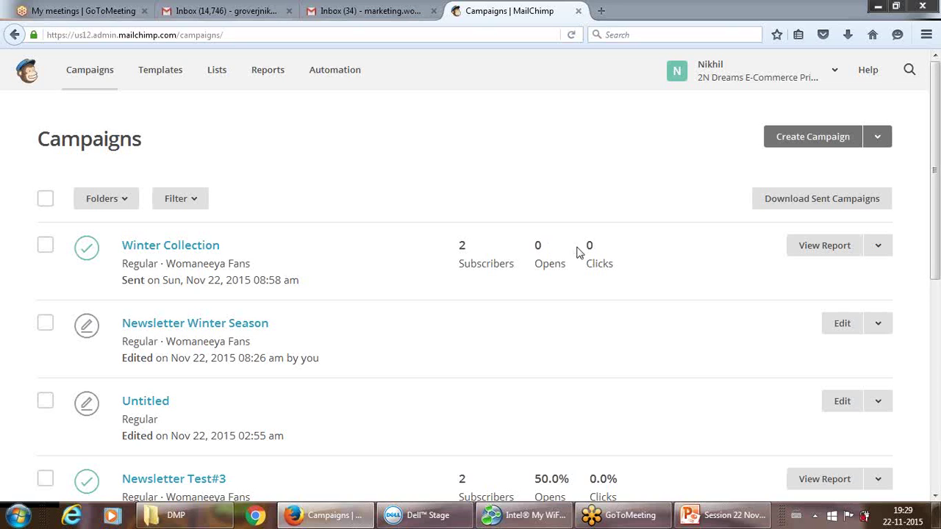
From Lists, start a brand-new list to get an empty Create List form.
click(217, 74)
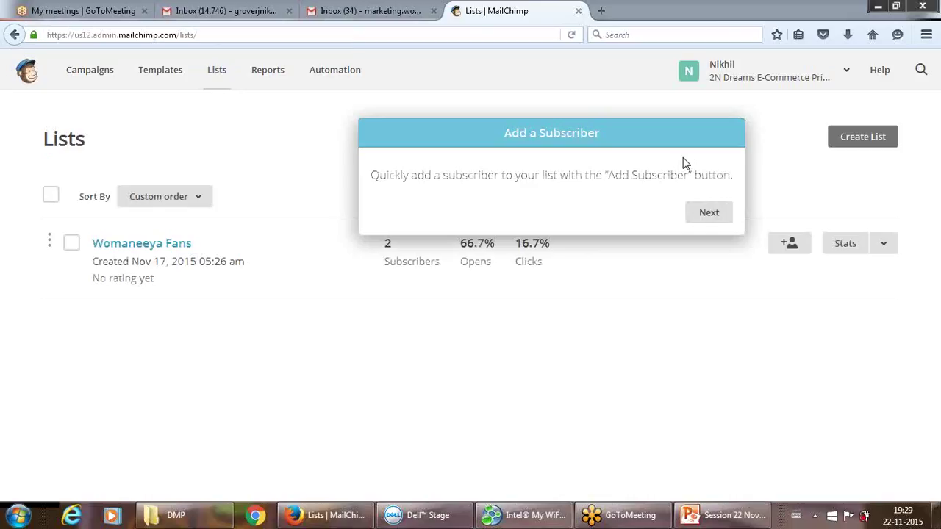
click(876, 140)
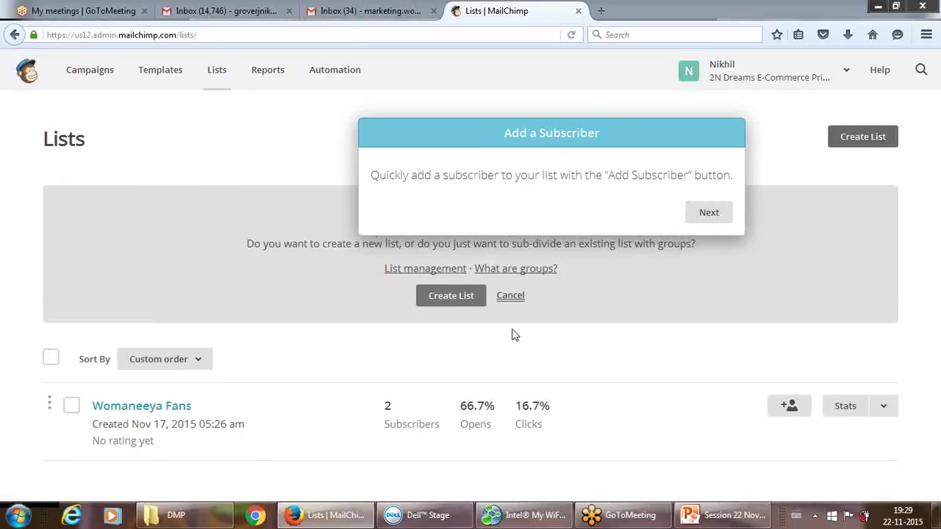
click(454, 297)
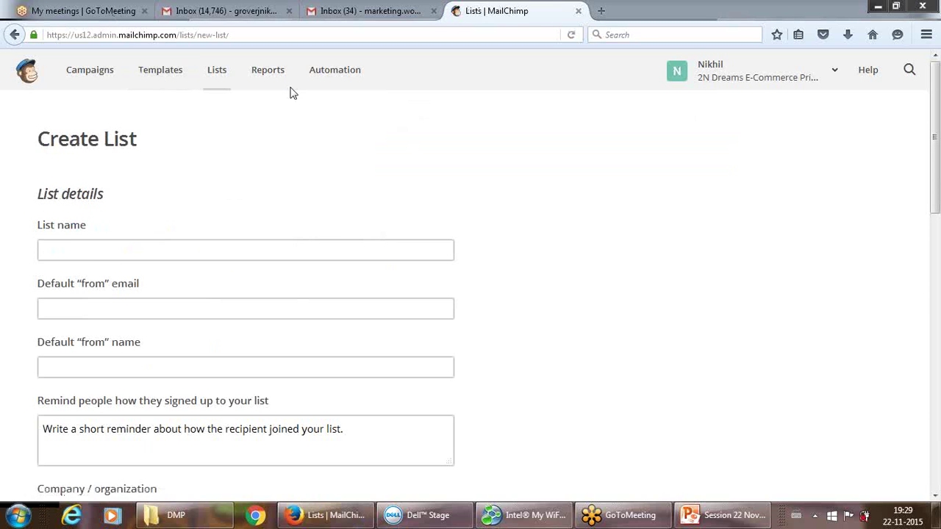
Name the list 'DMP Trainees' and fill in the default from email and from name.
click(360, 249)
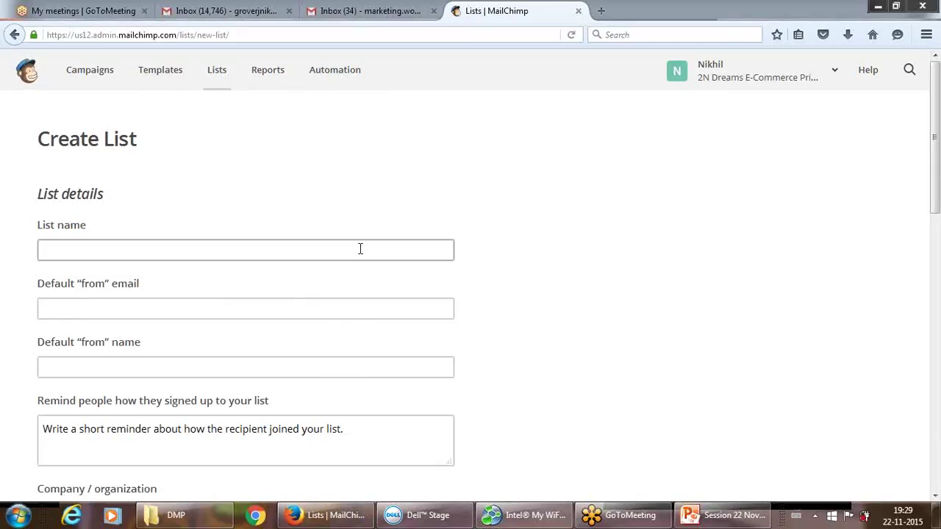
text(DMP )
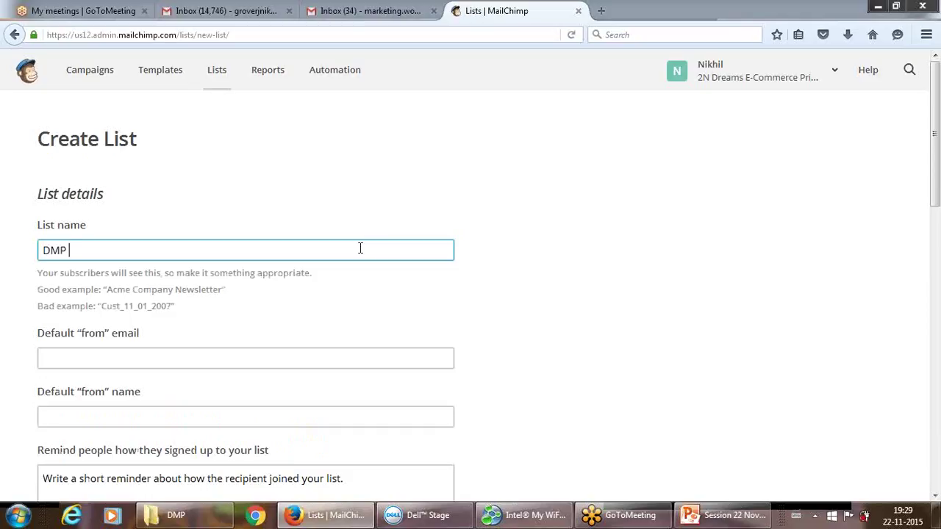
text(Trainees)
click(218, 358)
text(ma)
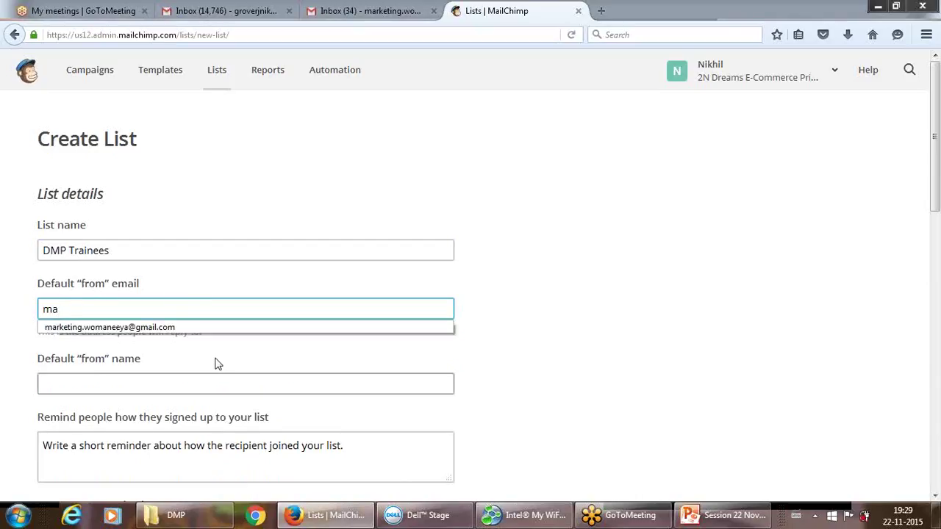
key(Down)
key(Return)
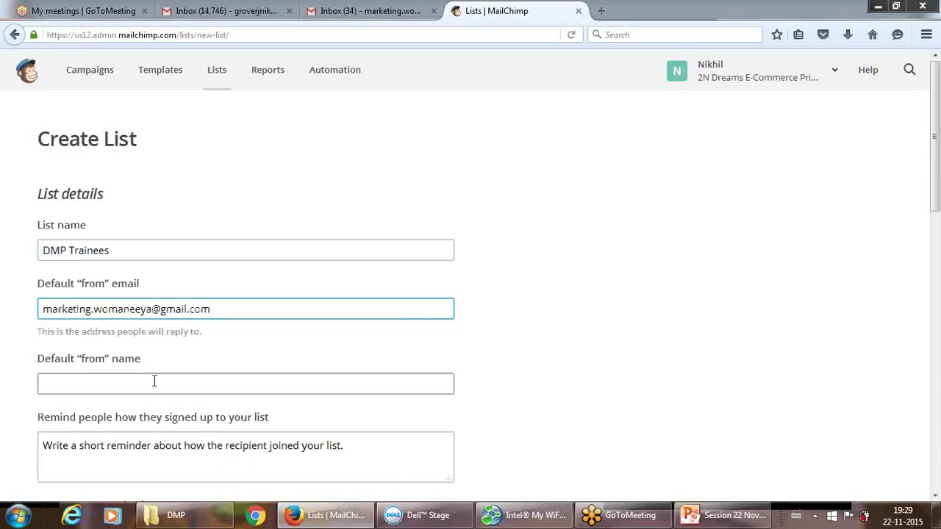
click(154, 381)
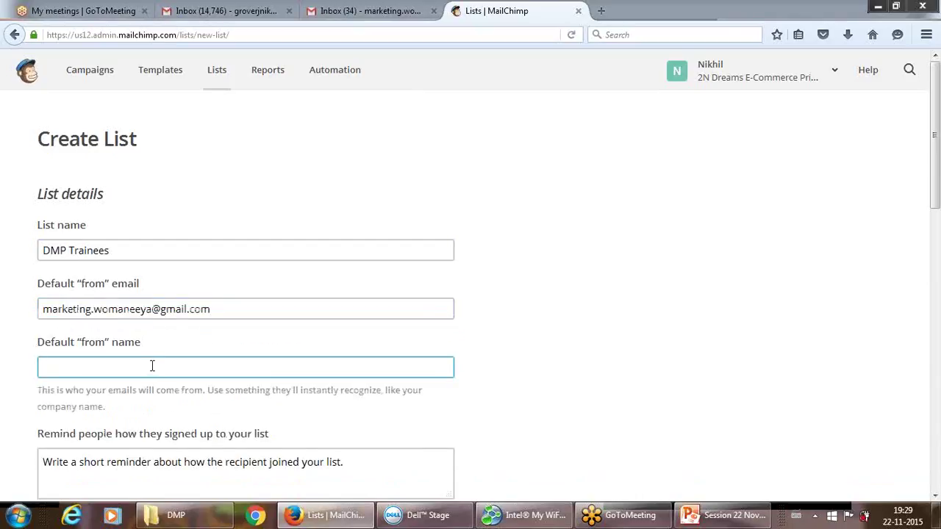
drag(937, 166, 924, 446)
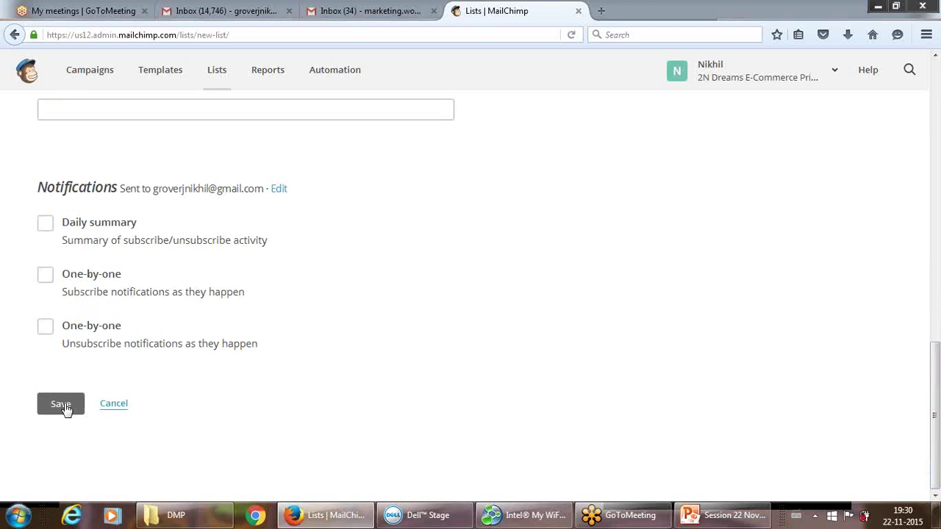
Write an initial sign-up reminder: 'You have signed into our promotion.'.
click(63, 407)
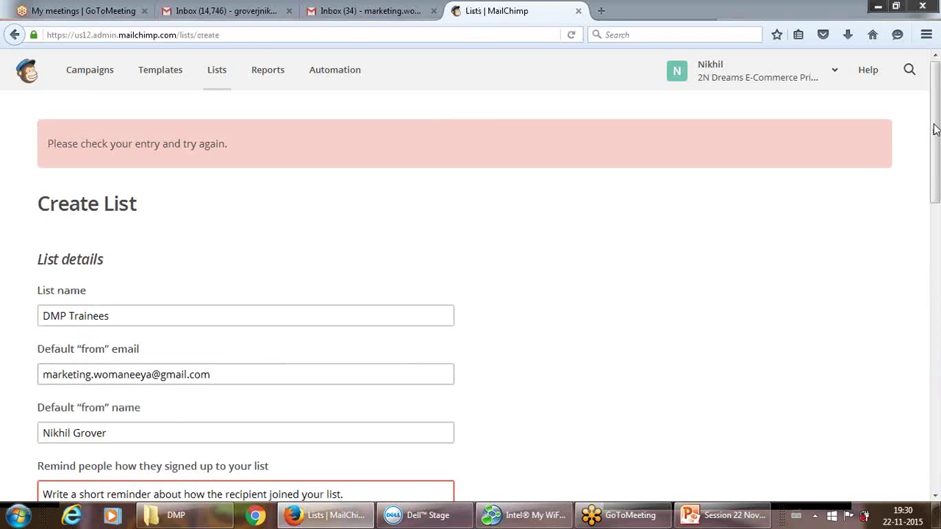
drag(936, 132, 936, 197)
click(307, 321)
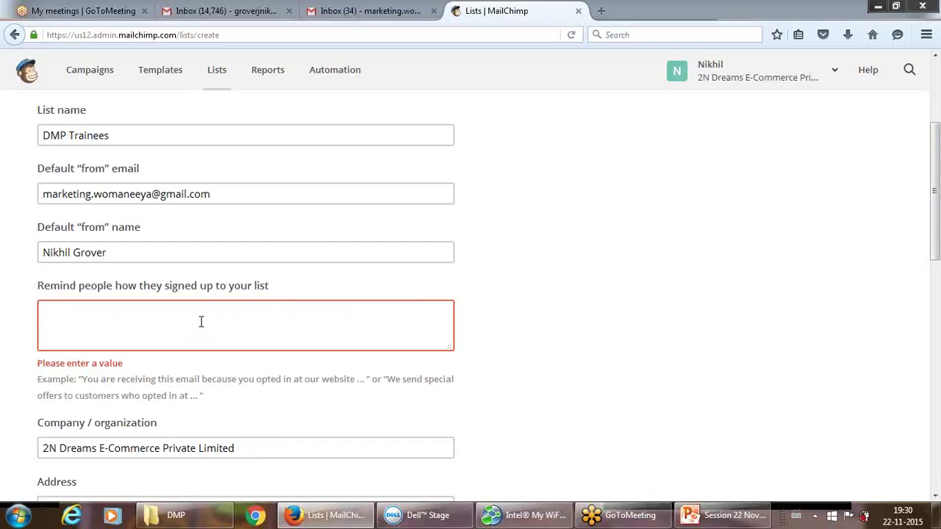
text(You have signd)
key(BackSpace)
text(ed into)
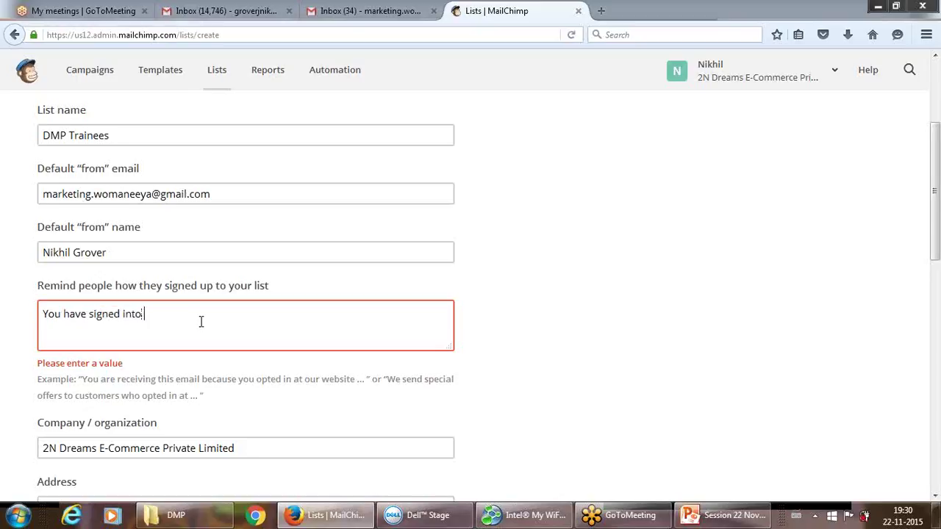
text( our promotio)
text(n.)
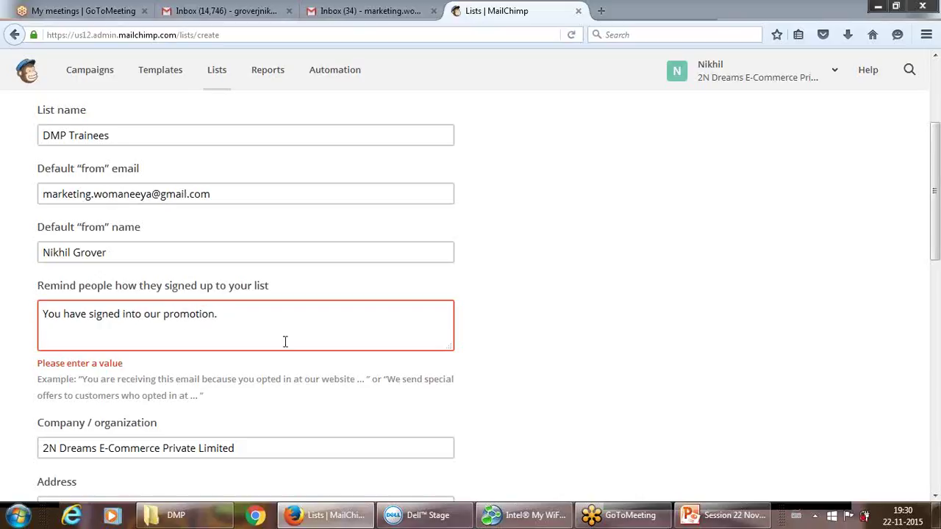
click(494, 326)
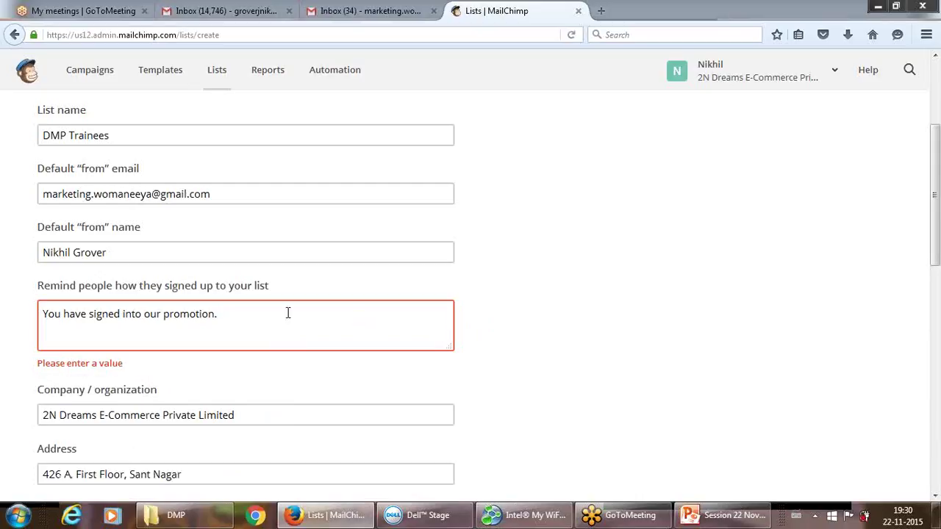
Replace the reminder with text saying they opted in on our website and 'This is an offer for you.'.
click(244, 315)
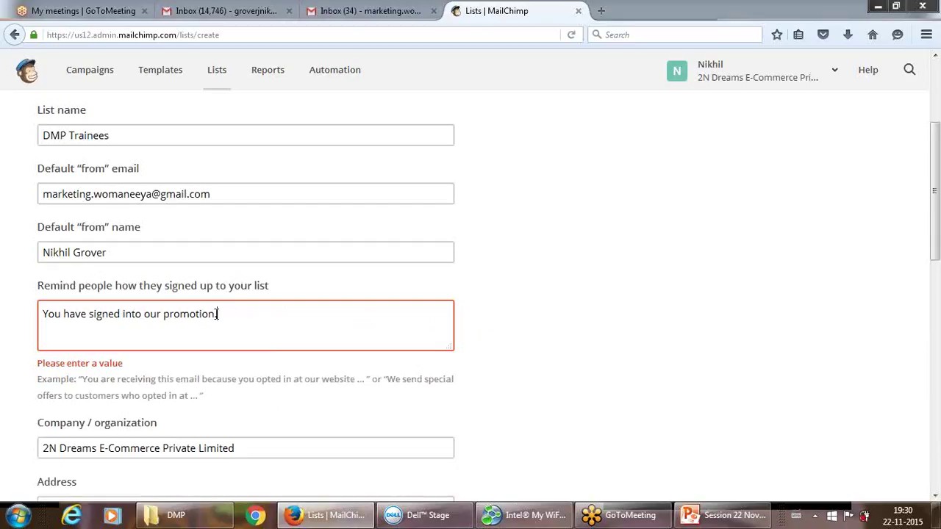
drag(224, 313, 3, 322)
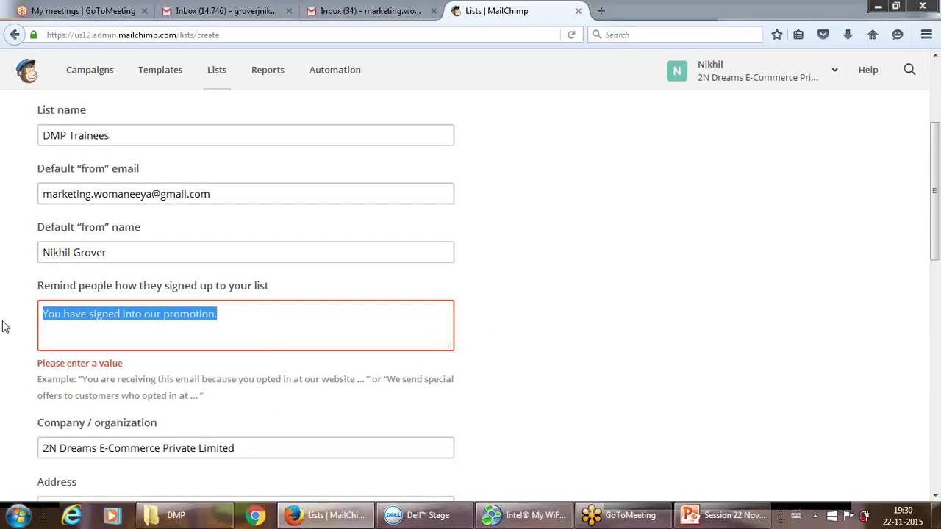
text(You are receivin)
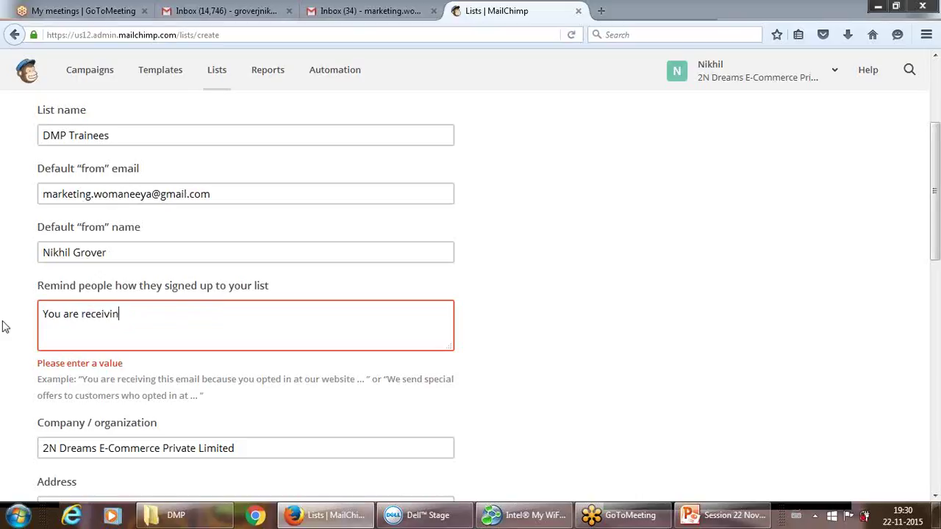
text(g this email because )
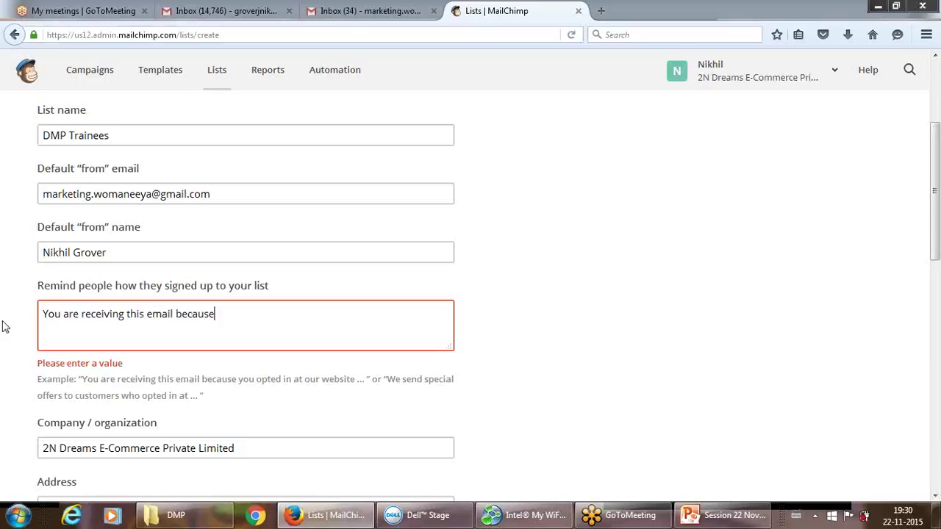
text(you have opted)
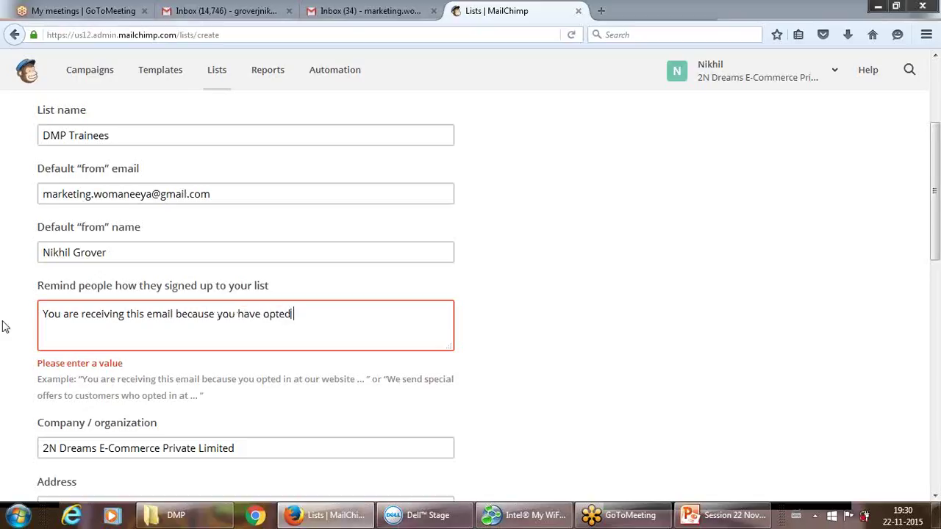
text( on our website.)
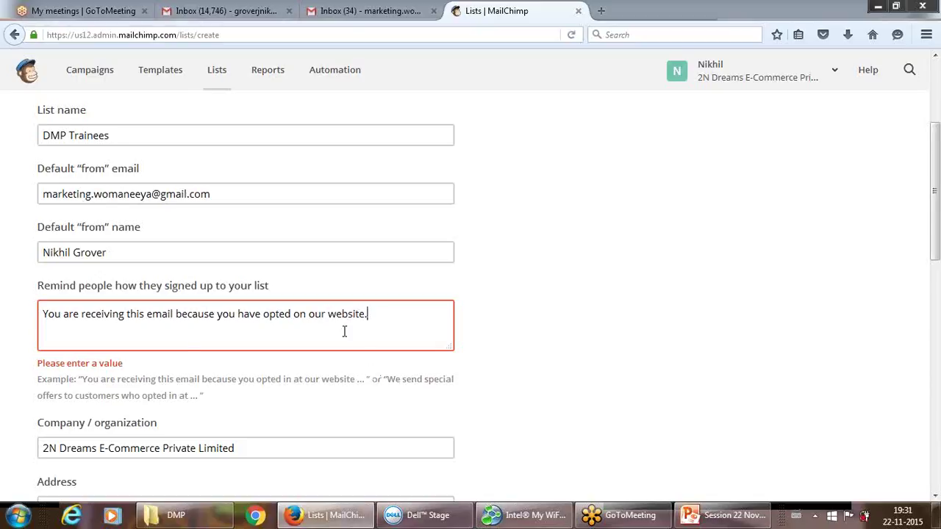
text( AN)
key(BackSpace)
key(BackSpace)
key(BackSpace)
text(This is an offer for )
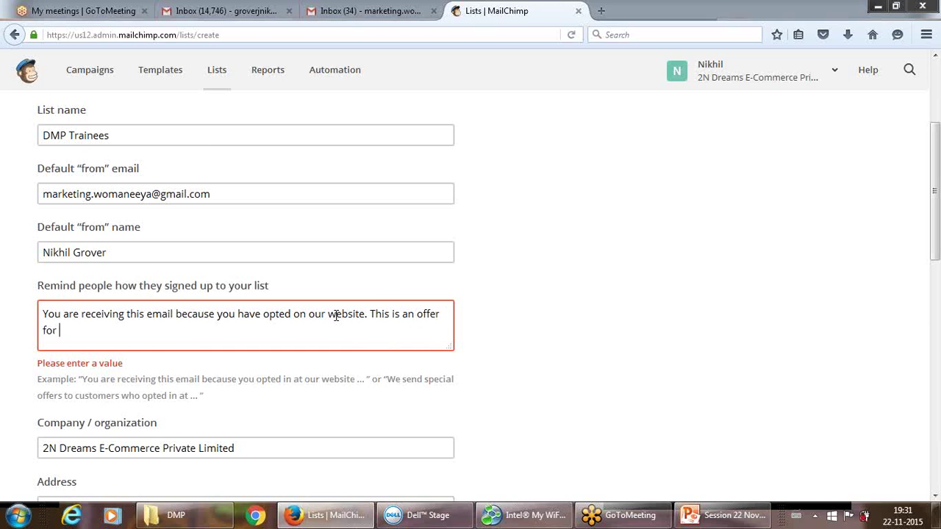
text(you.)
click(500, 371)
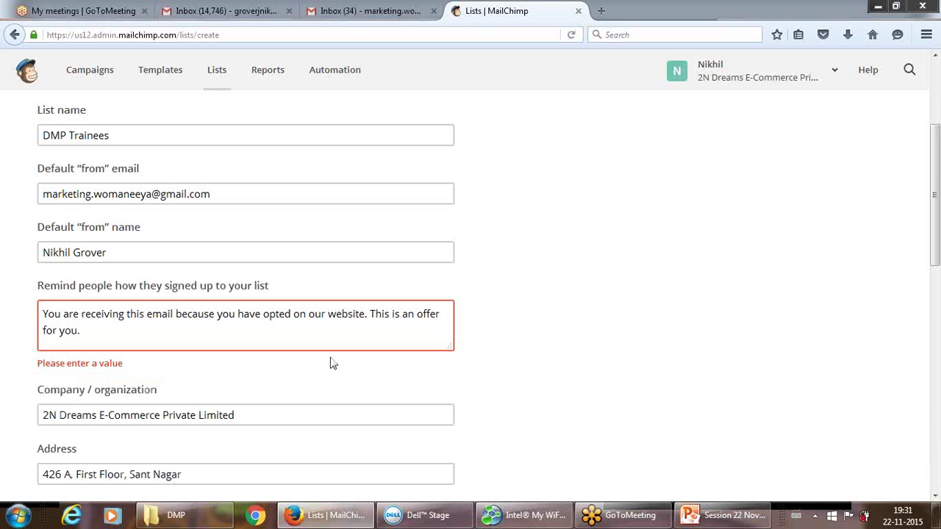
Remove the stray '100' from the reminder and save the DMP Trainees list.
click(100, 333)
text(100)
click(141, 371)
click(121, 337)
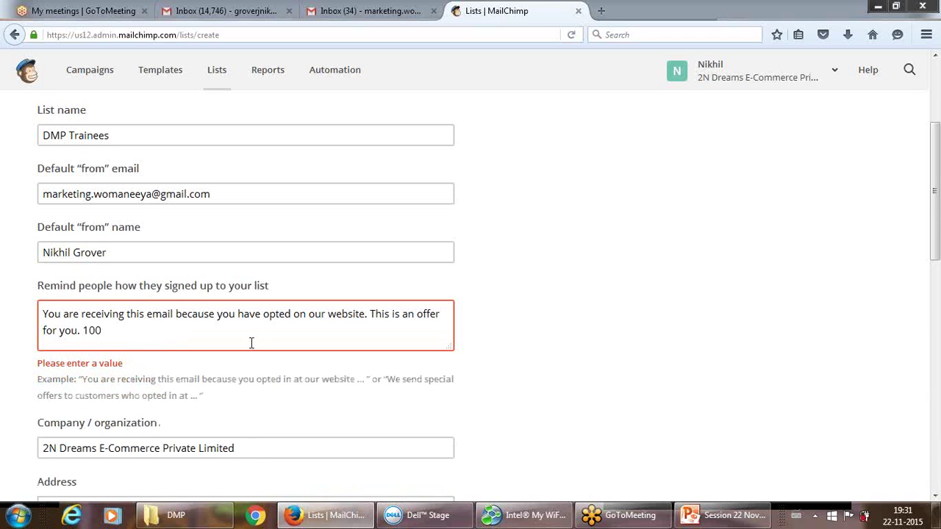
click(385, 380)
drag(385, 384, 414, 392)
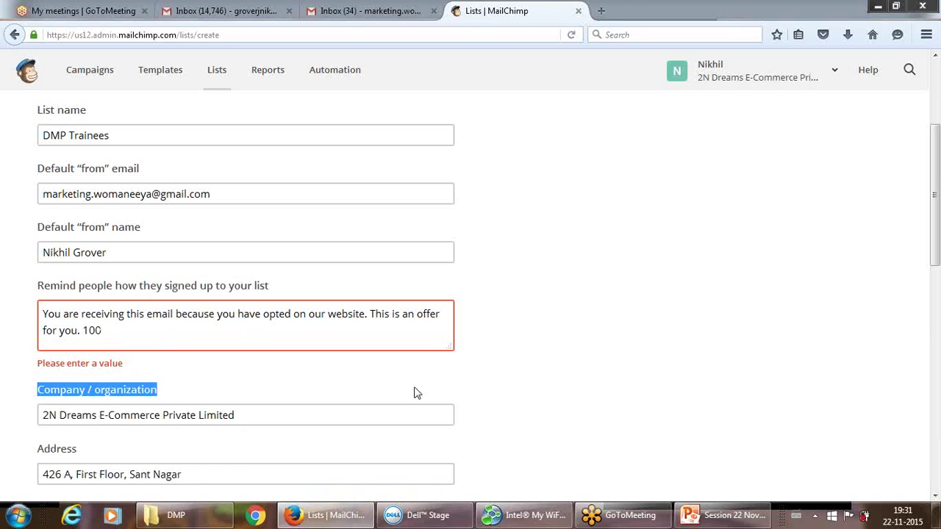
click(392, 394)
click(382, 337)
key(BackSpace)
key(BackSpace)
key(BackSpace)
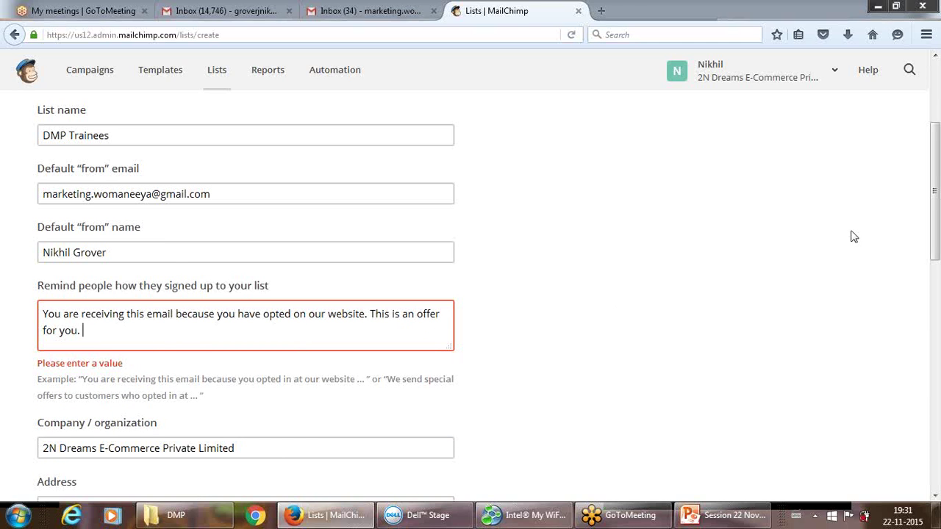
drag(936, 213, 924, 433)
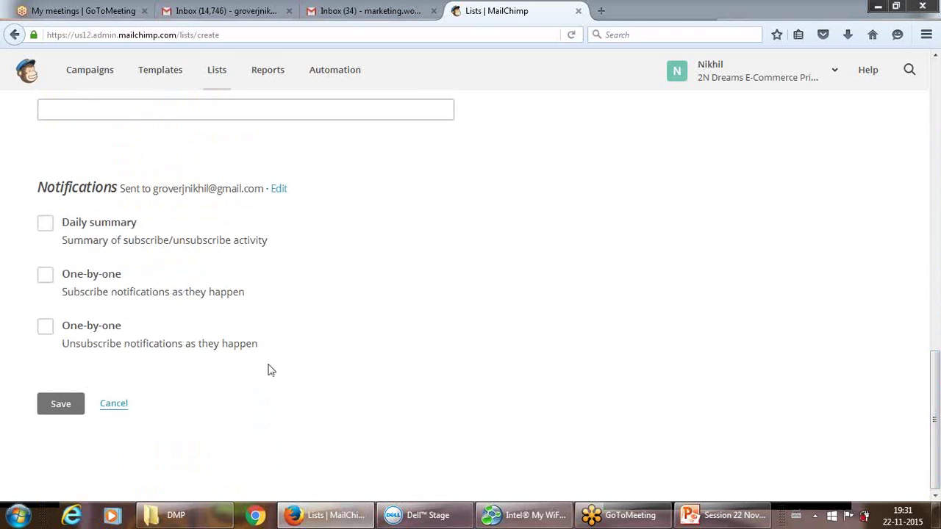
click(60, 405)
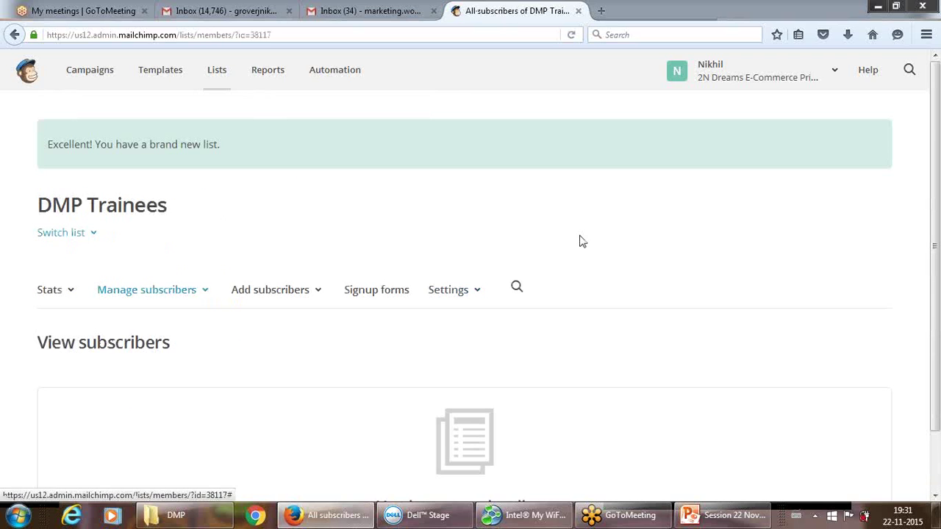
Open the Add a subscriber form from the DMP Trainees list's Add subscribers menu.
drag(935, 132, 936, 230)
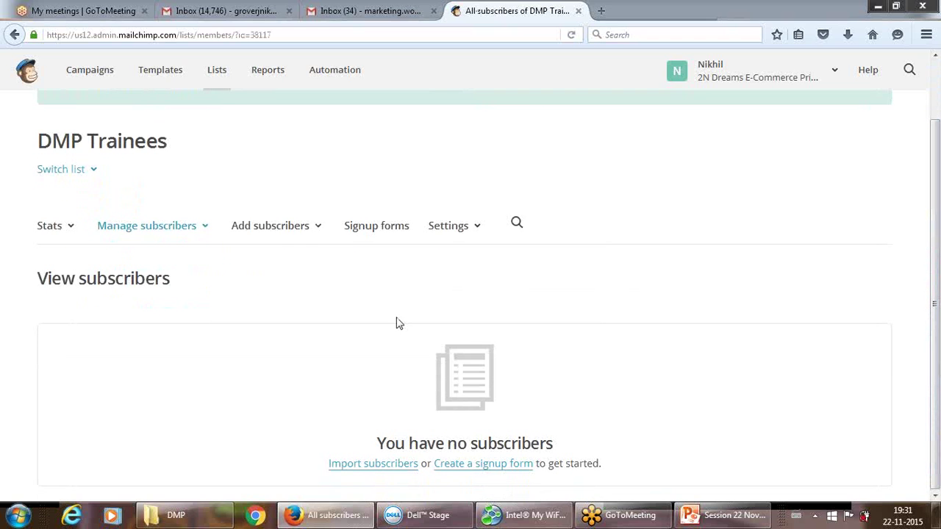
click(305, 229)
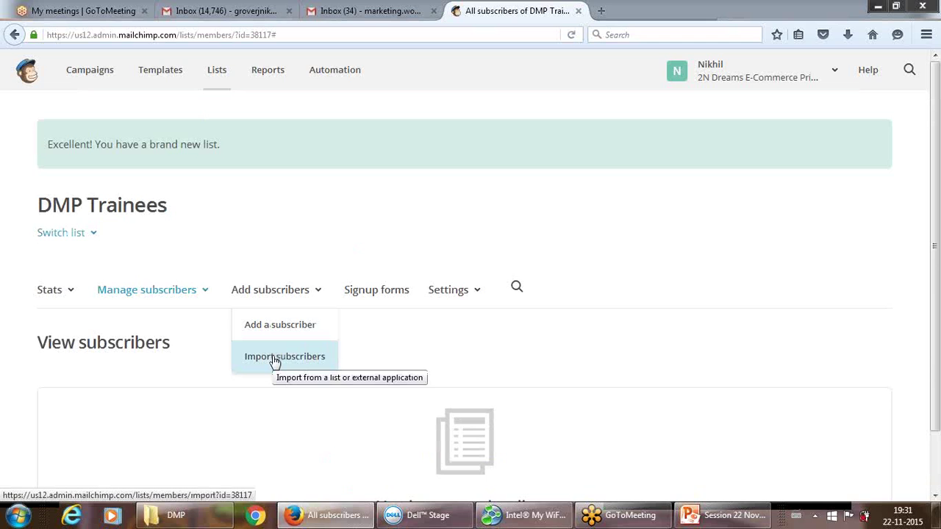
click(269, 332)
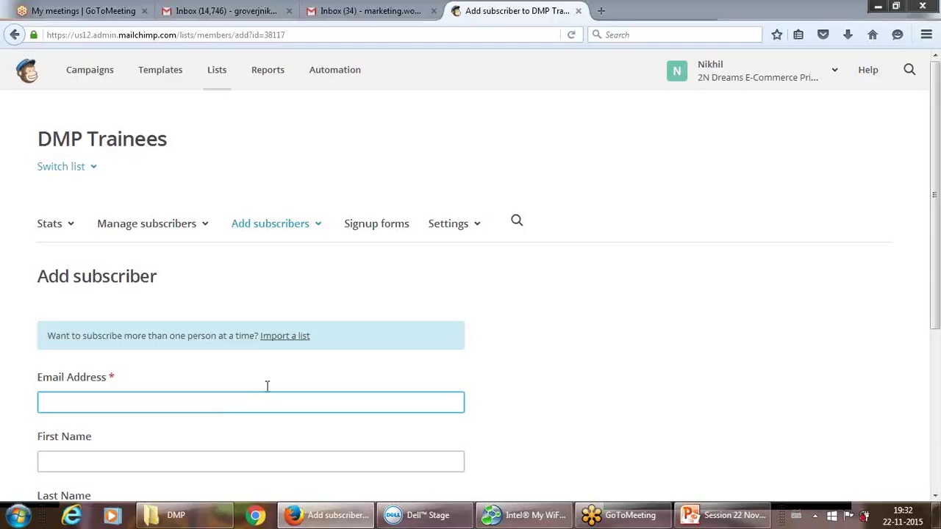
Paste the subscriber's e-mail address and enter their first and last name.
click(722, 301)
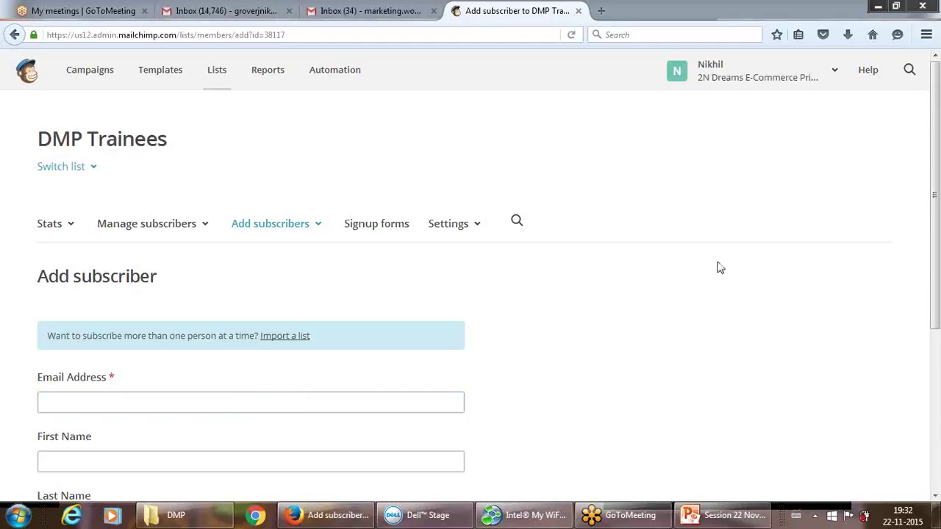
click(359, 402)
key(ctrl+v)
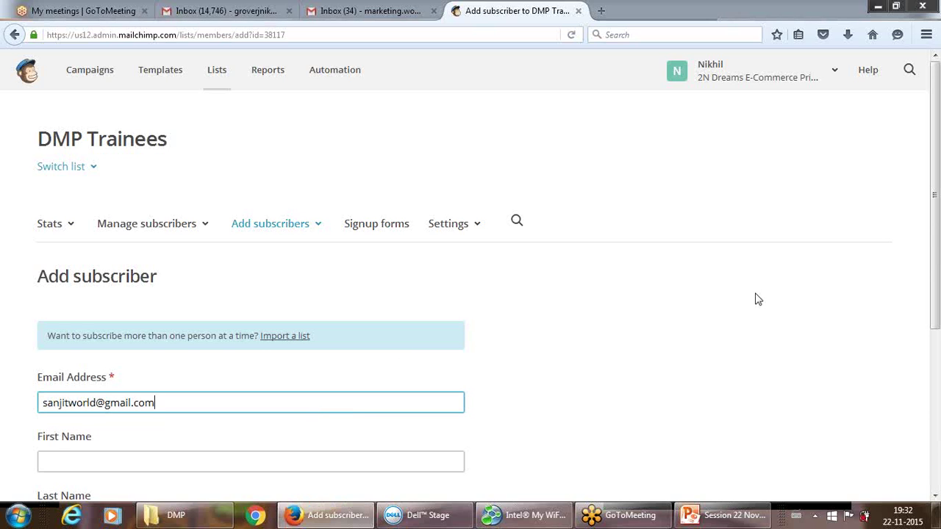
drag(937, 232, 938, 359)
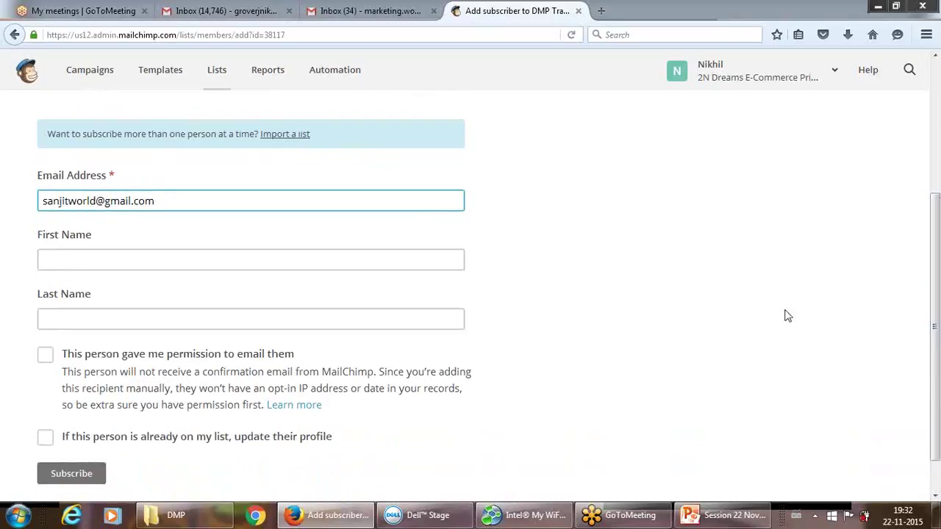
click(223, 257)
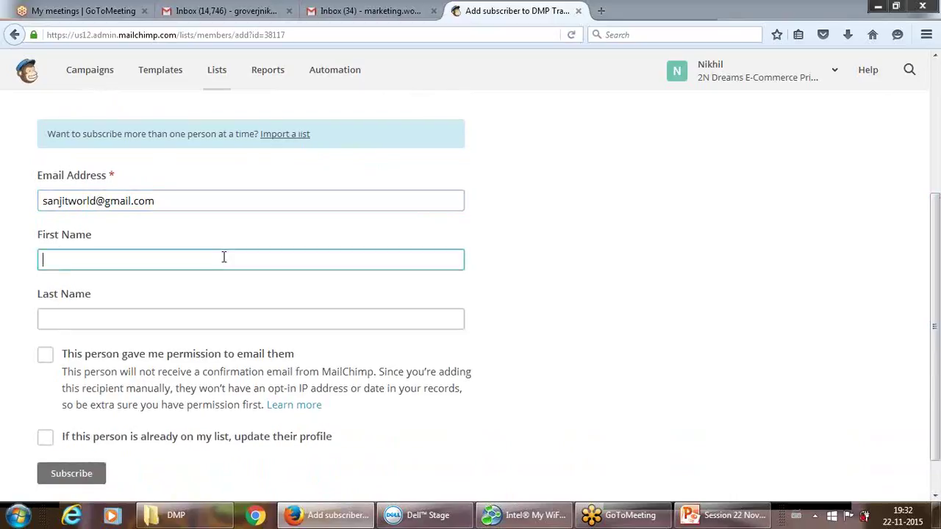
click(171, 321)
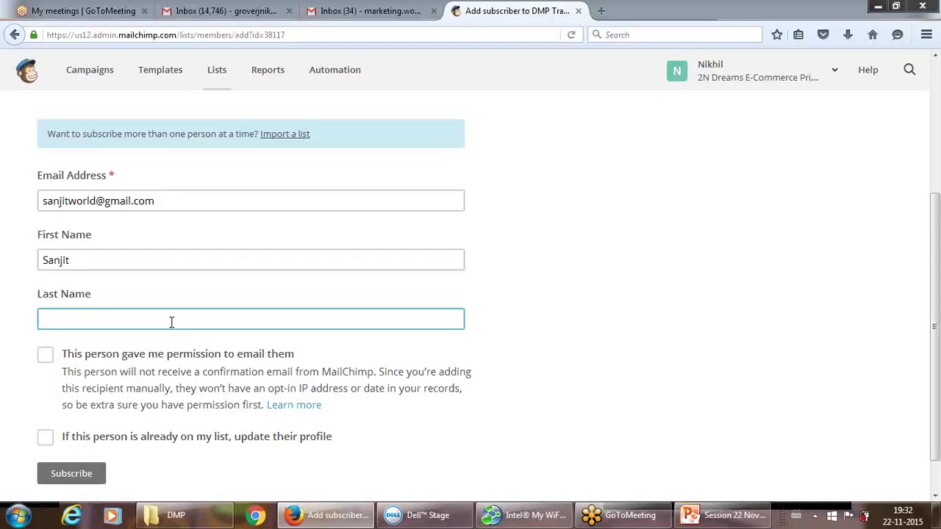
Confirm permission to email them and subscribe the person to DMP Trainees.
click(45, 356)
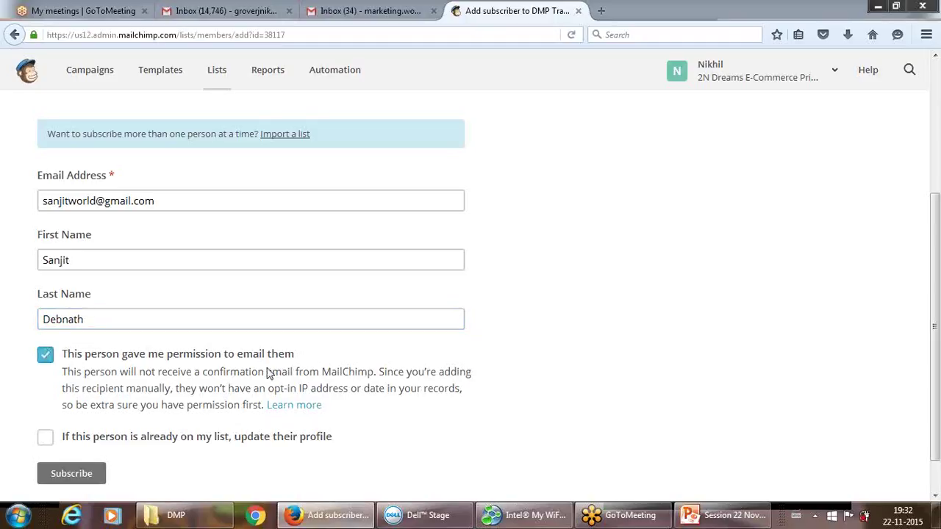
scroll(935, 323, down, 1)
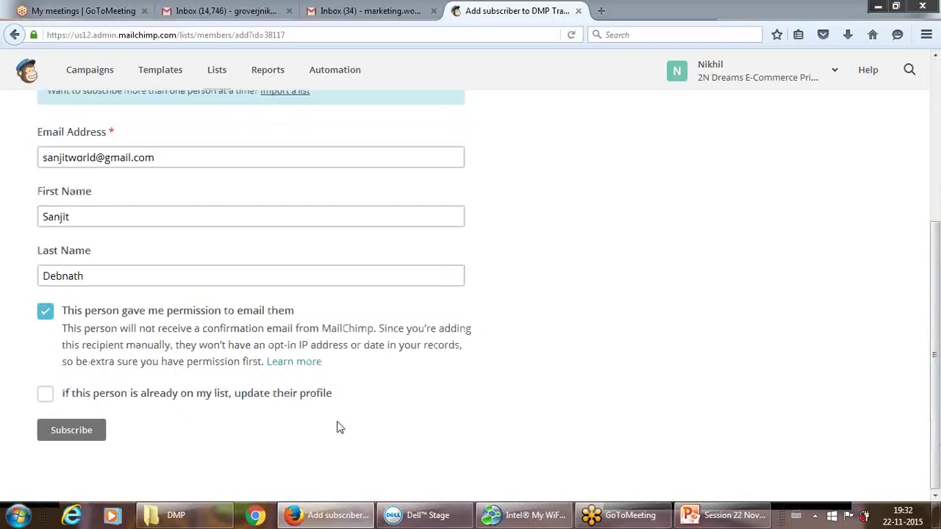
click(71, 431)
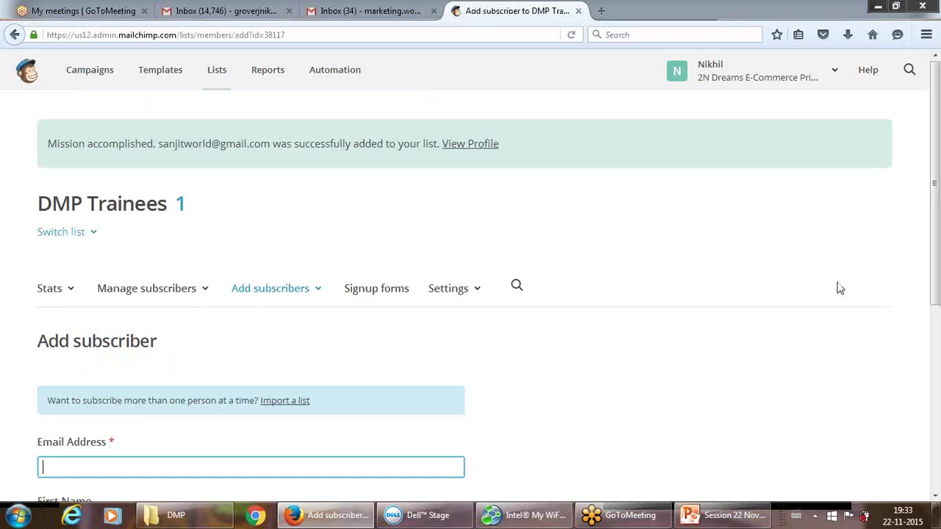
Check that DMP Trainees shows 1 subscriber, then switch to the PowerPoint deck at slide 7.
drag(938, 235, 935, 314)
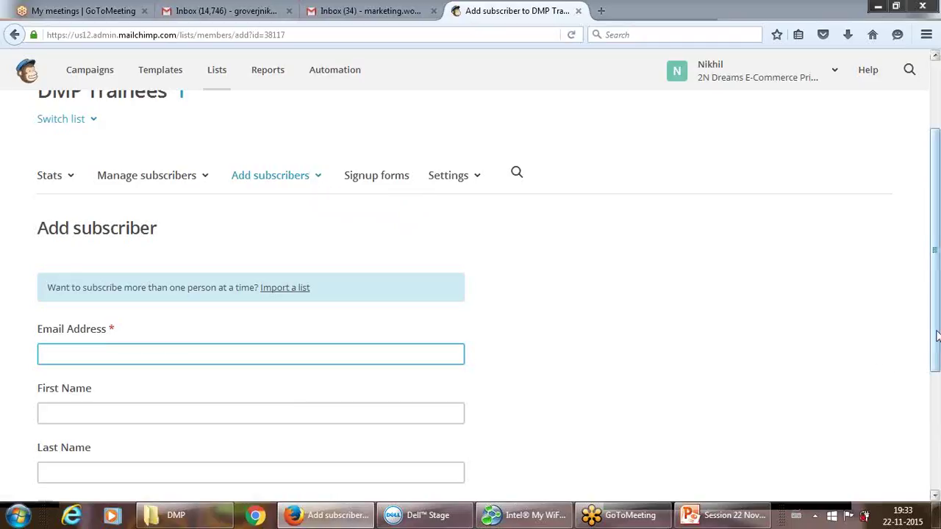
drag(936, 335, 936, 328)
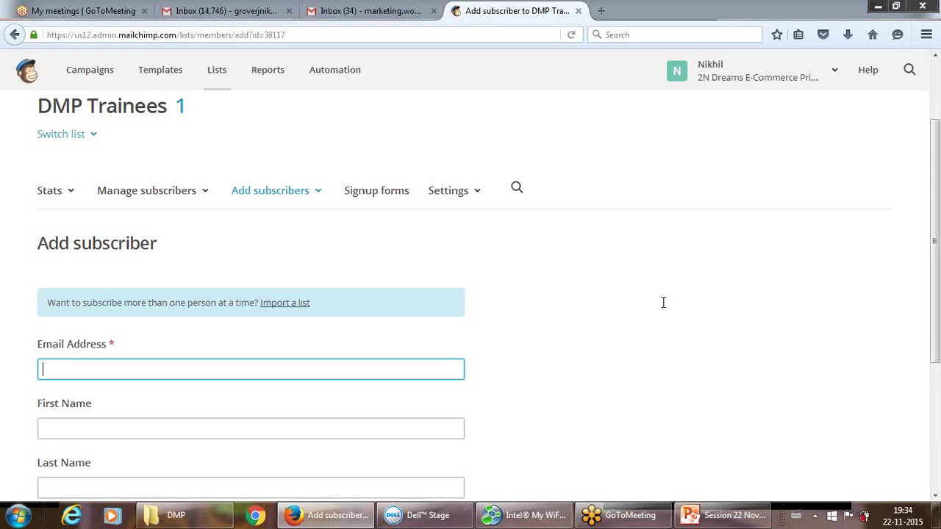
click(707, 517)
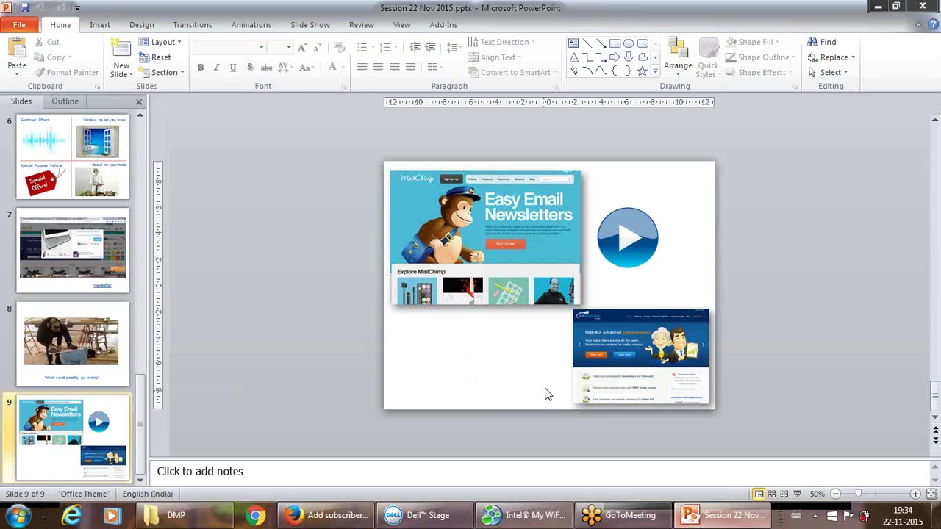
scroll(477, 365, up, 3)
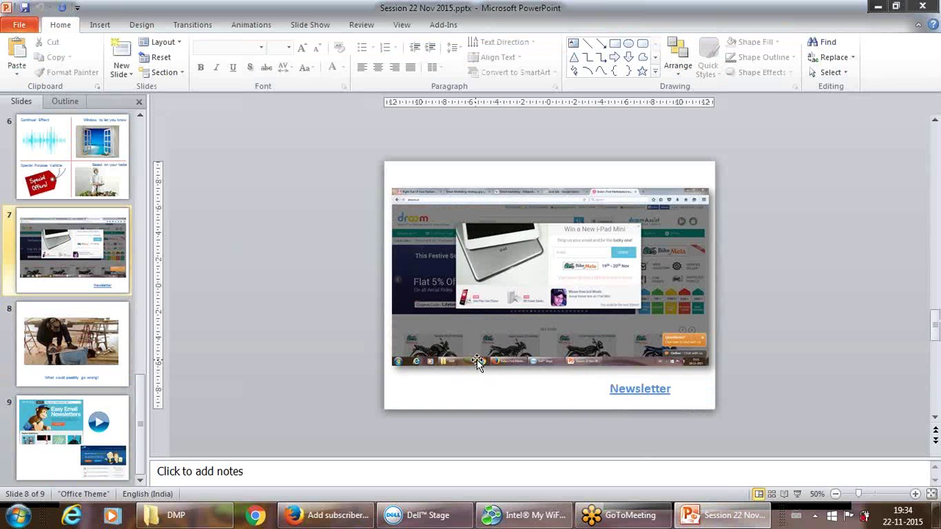
scroll(477, 362, down, 1)
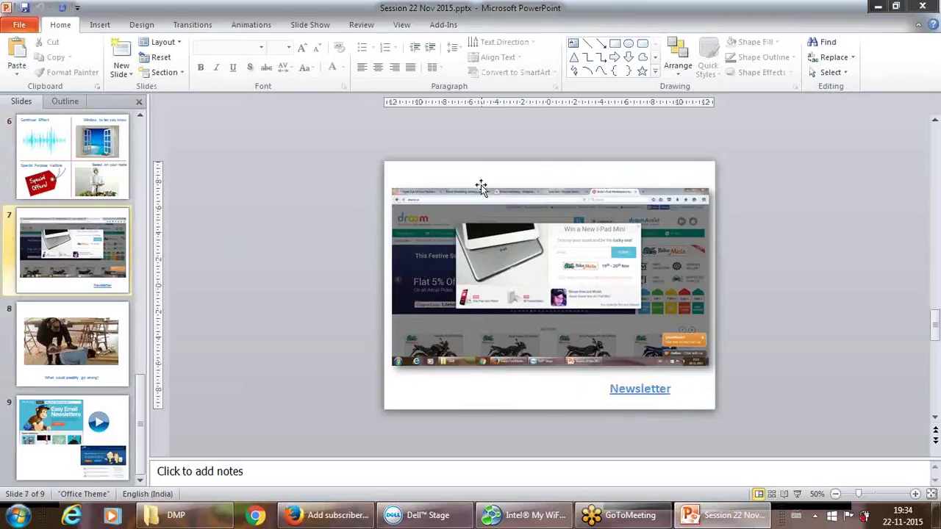